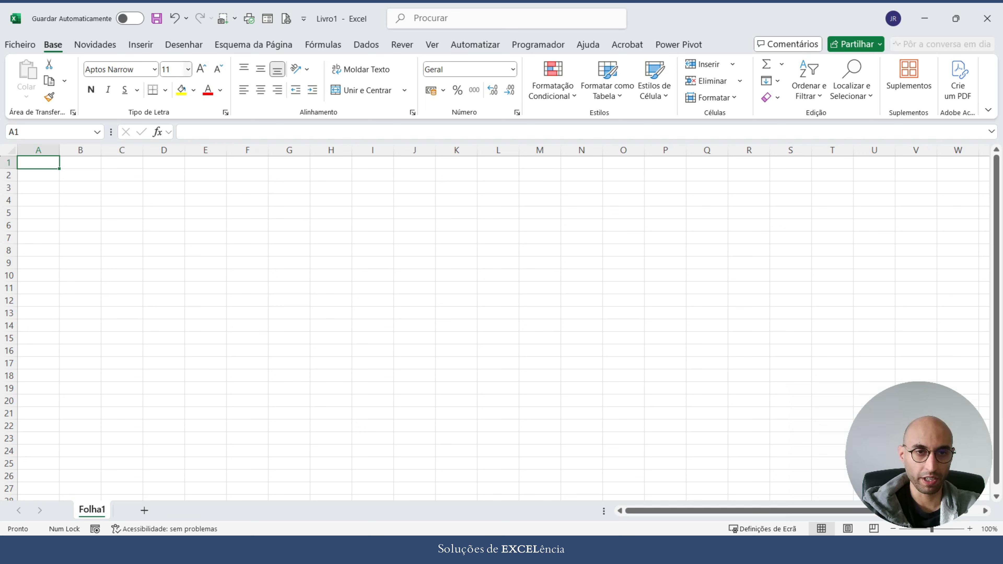
left_click(366, 44)
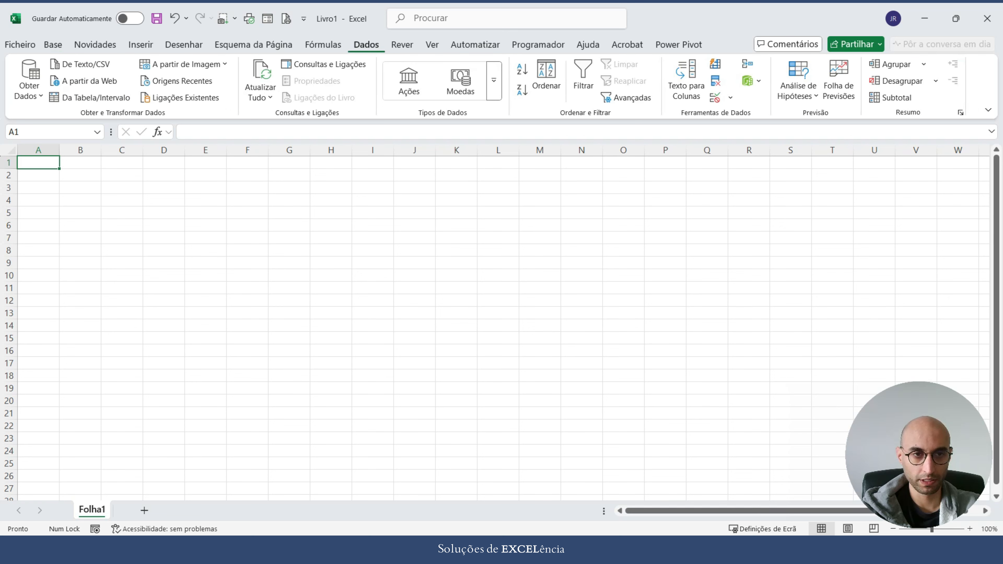
left_click(29, 84)
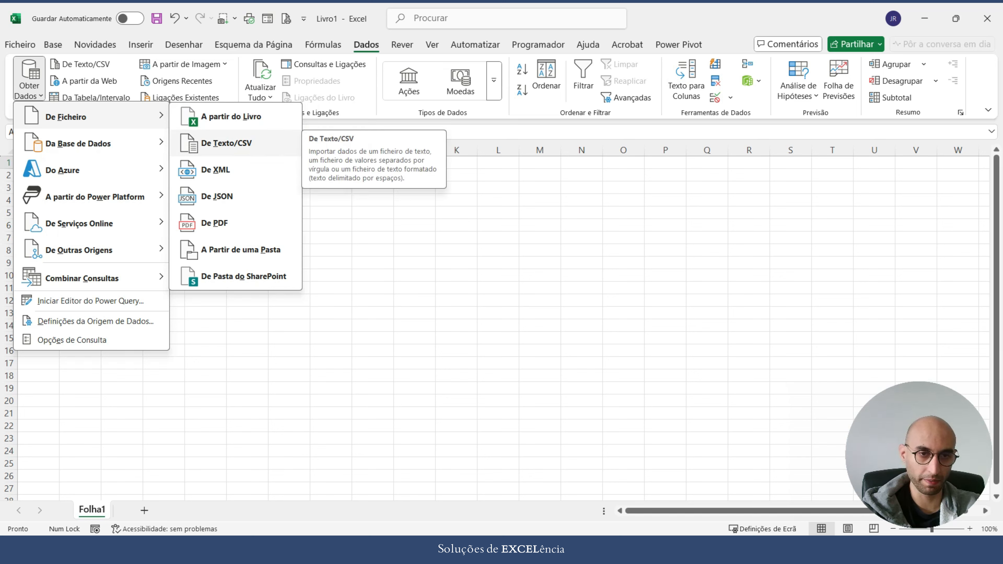
key("Return")
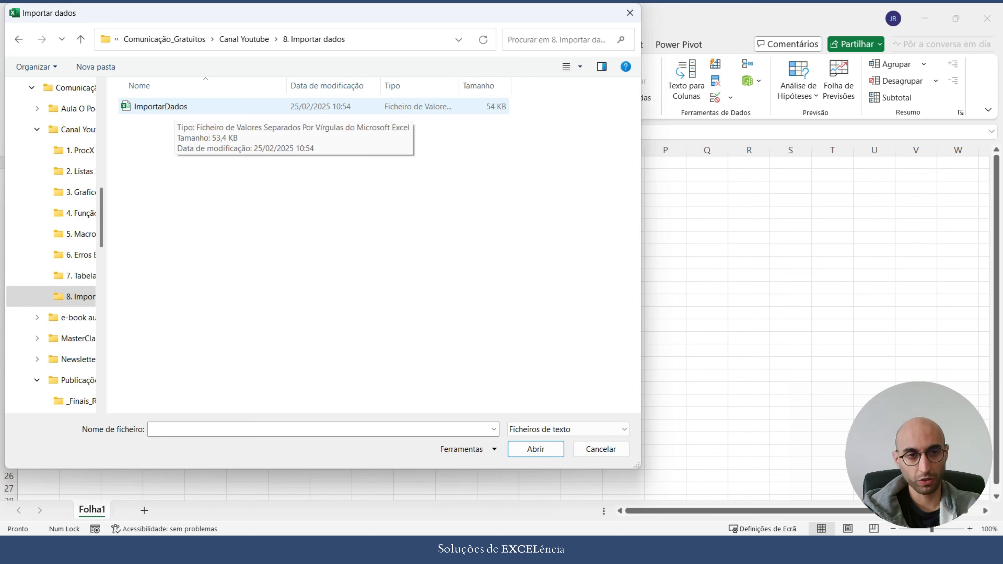
double_click(174, 107)
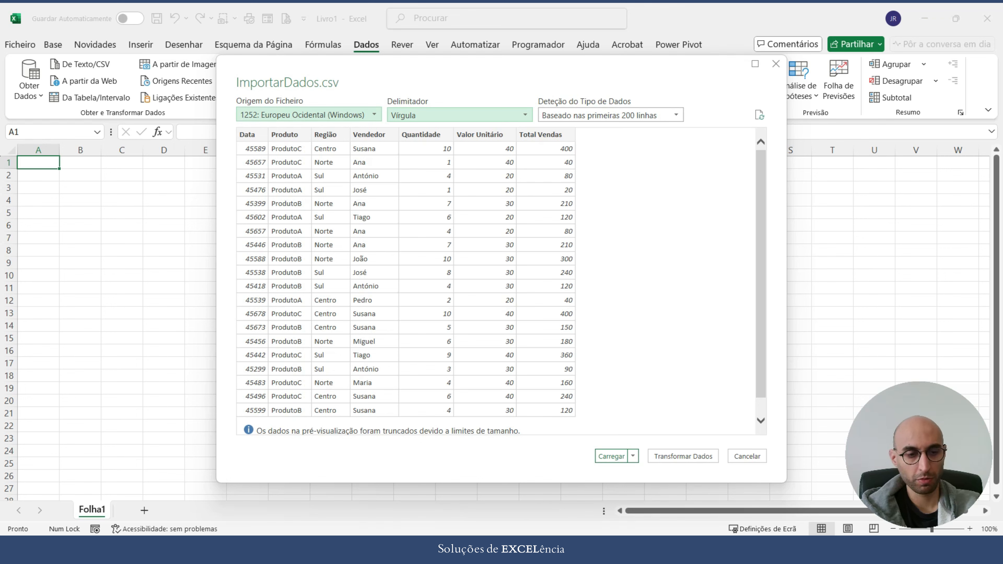
left_click(747, 456)
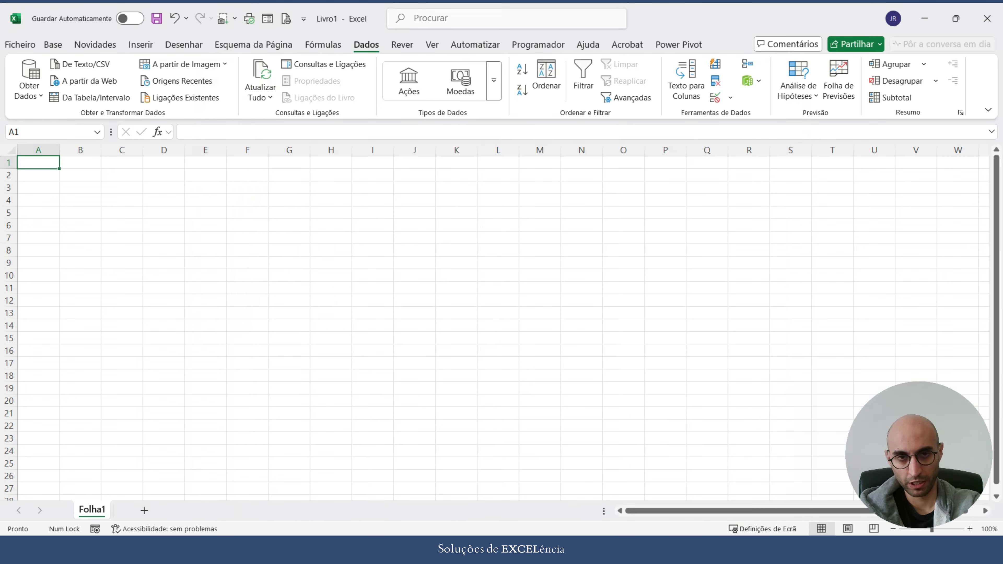
- Examine the raw contents of cell A2 in the directly opened ImportarDados file and close the file without editing it
left_click(956, 19)
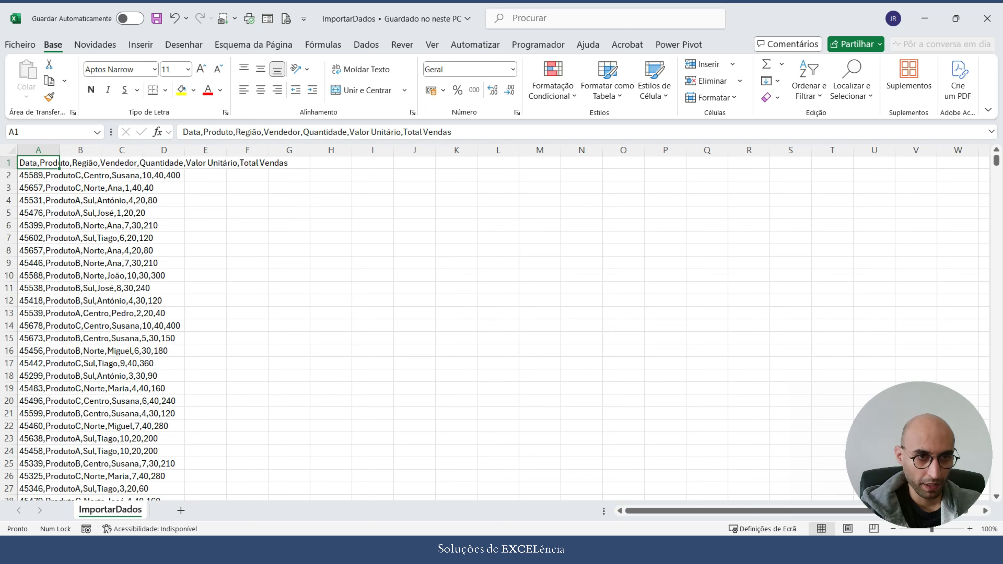
left_click(58, 175)
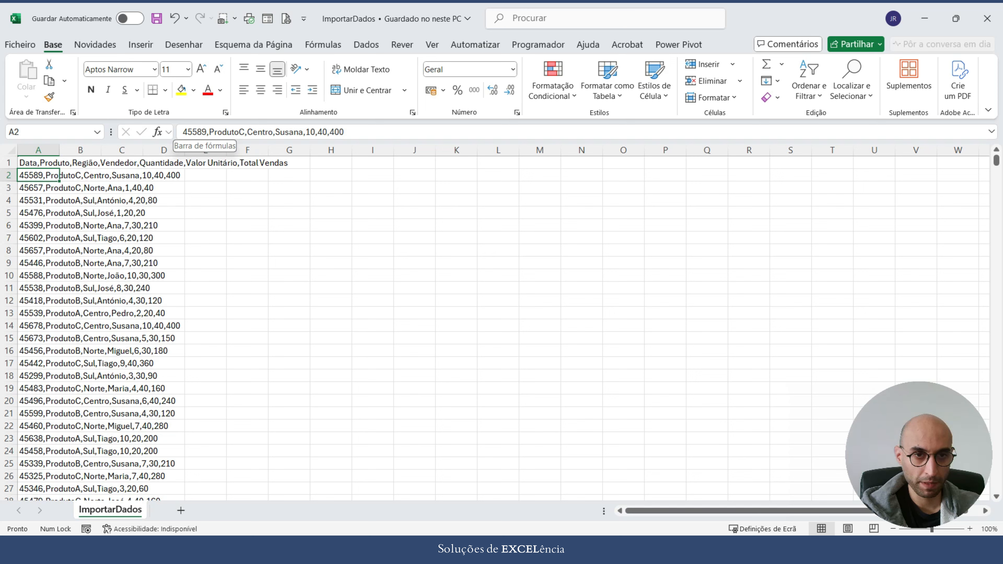
left_click(273, 132)
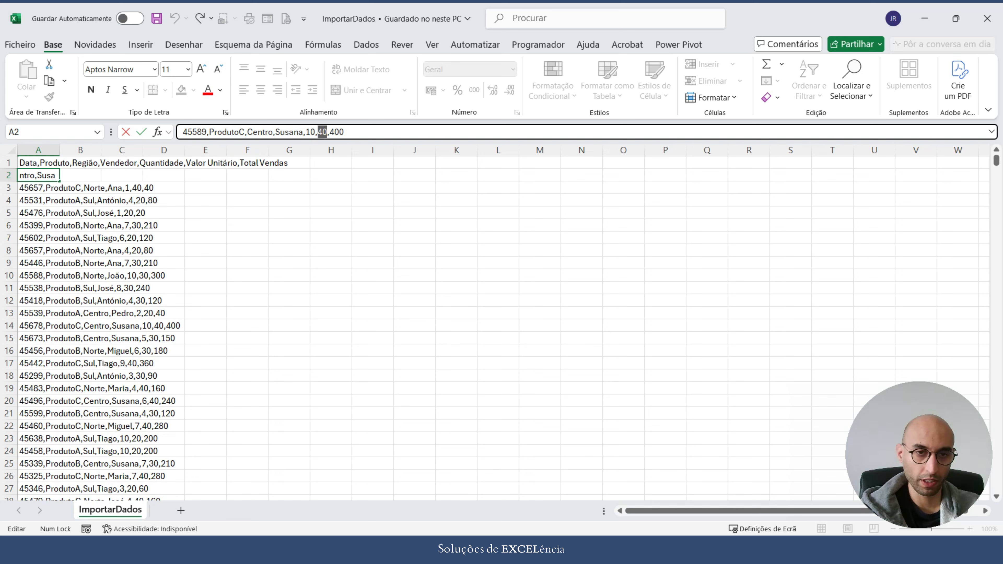
double_click(323, 131)
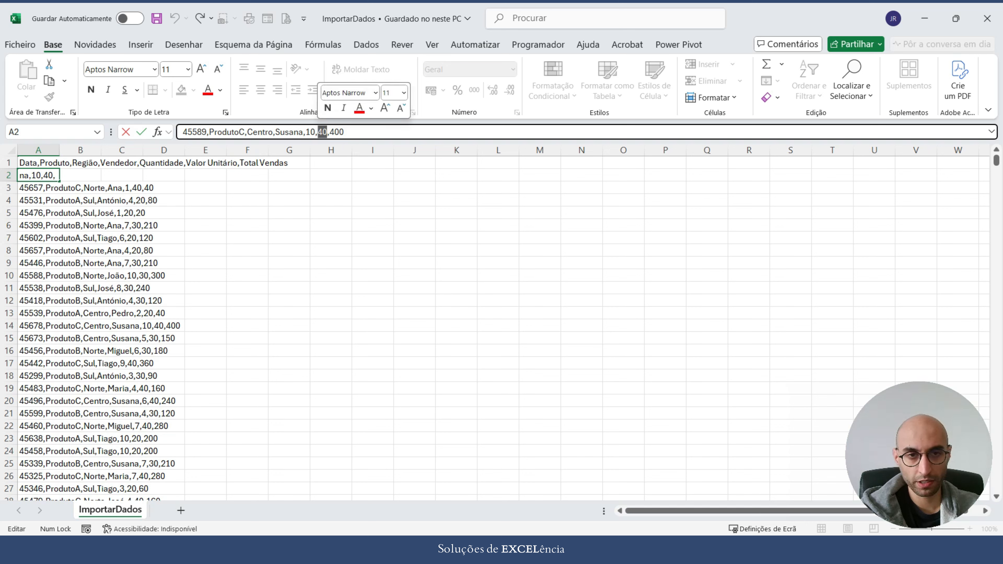
left_click_drag(305, 132, 345, 132)
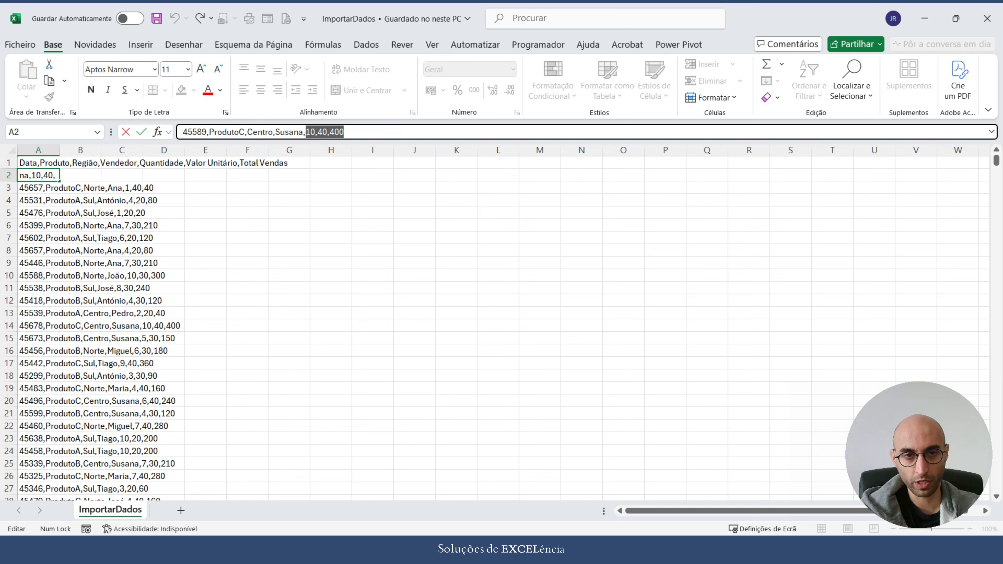
key("Escape")
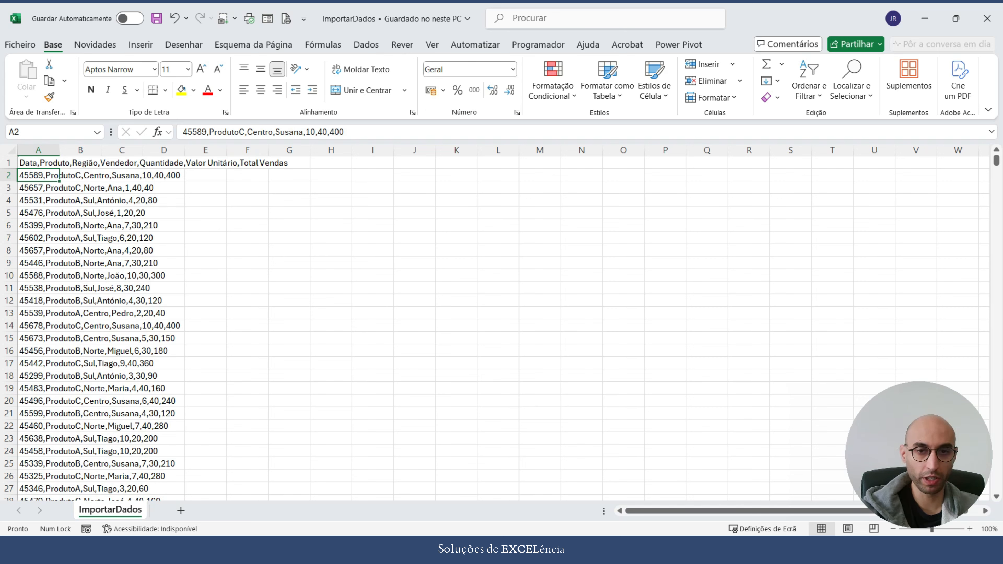
left_click(987, 18)
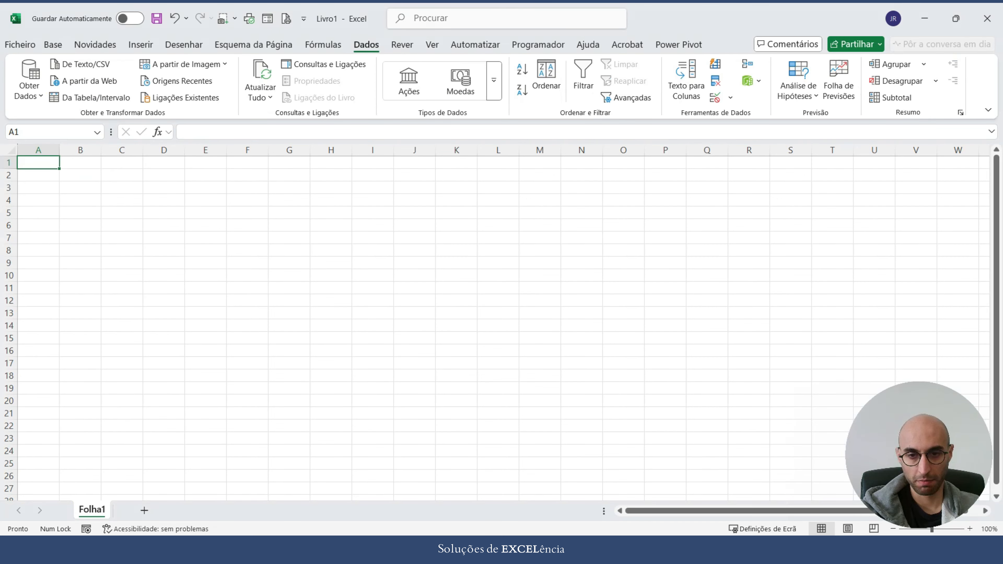
- Start importing the ImportarDados CSV file as text/CSV data into the blank workbook
left_click(29, 79)
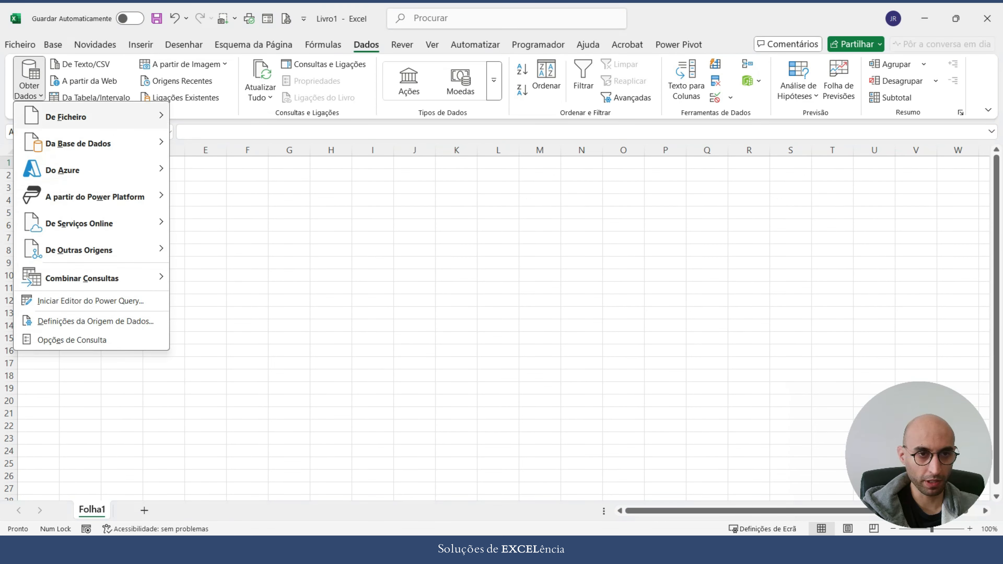
mouse_move(65, 117)
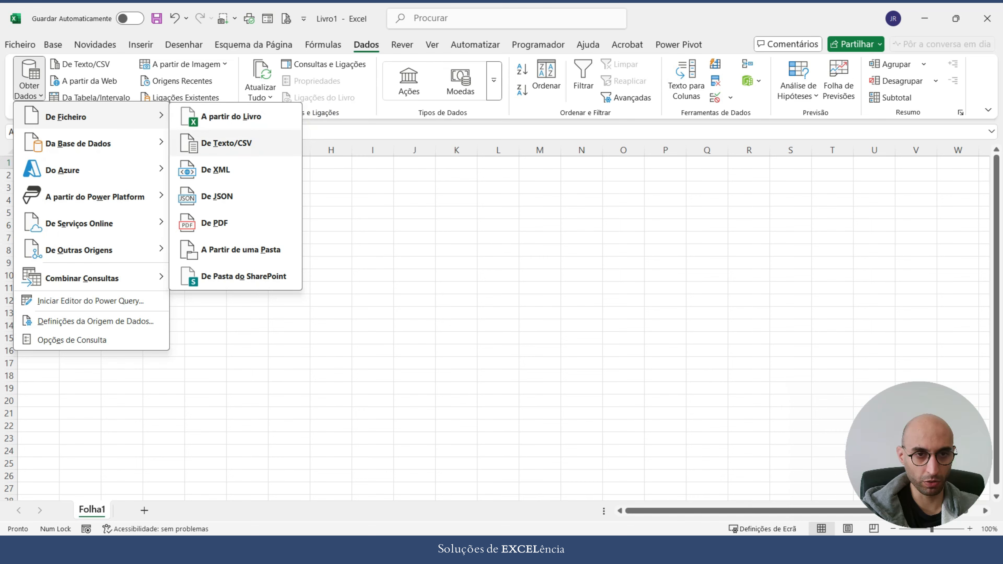
left_click(231, 116)
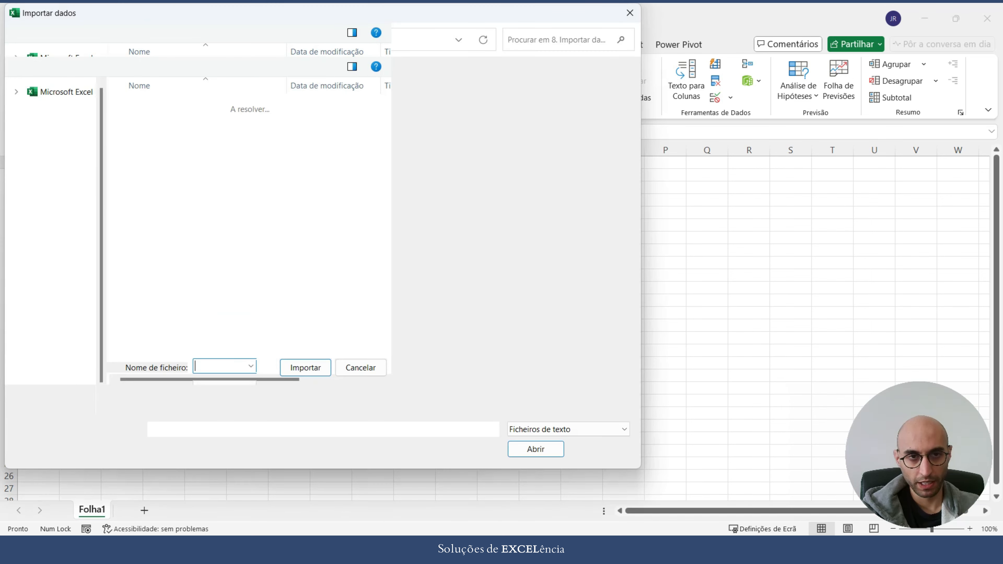
double_click(160, 106)
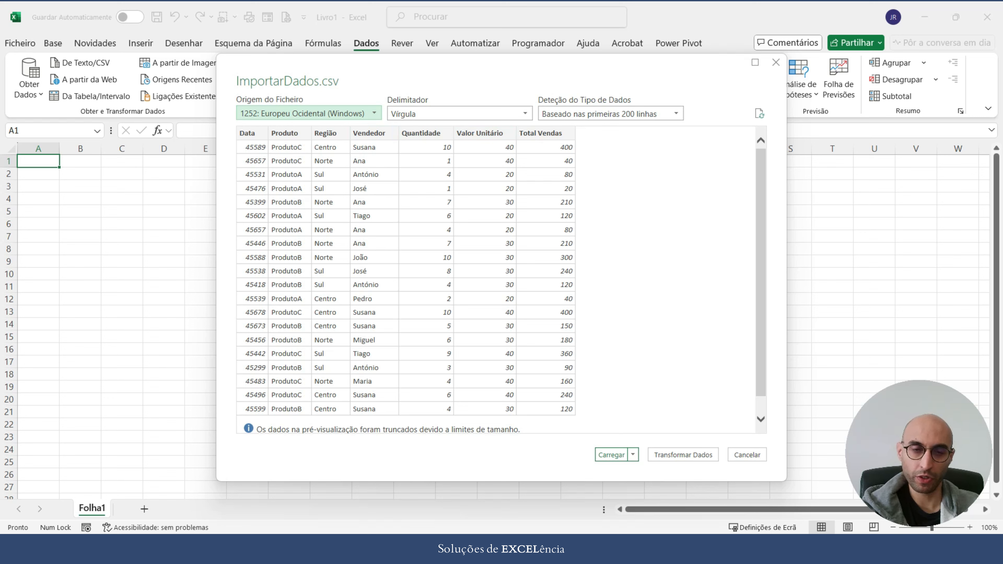
- Try Dois pontos as the delimiter in the ImportarDados.csv import preview
left_click(459, 114)
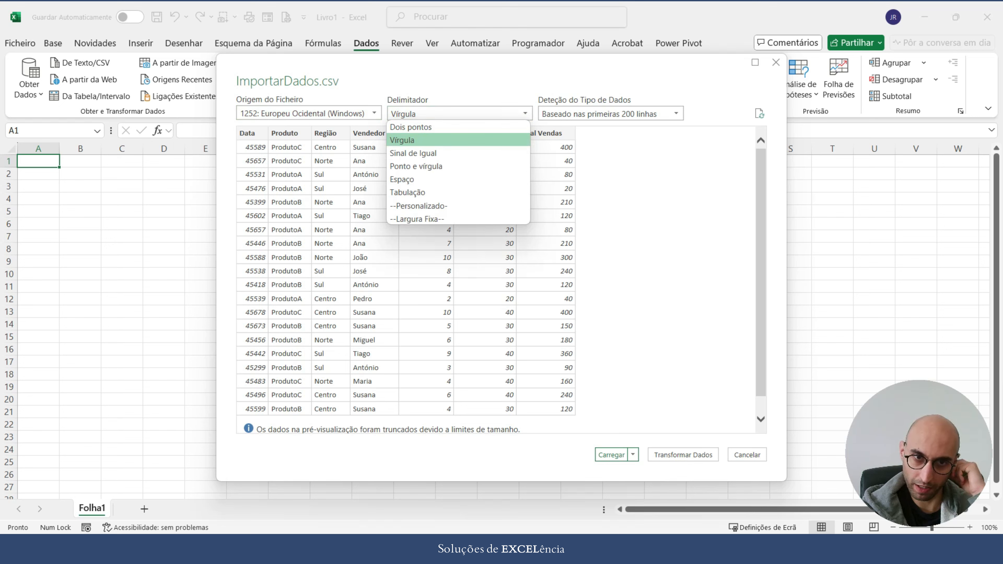
key("Up")
key("Up")
key("Up")
key("Up")
key("Up")
key("Up")
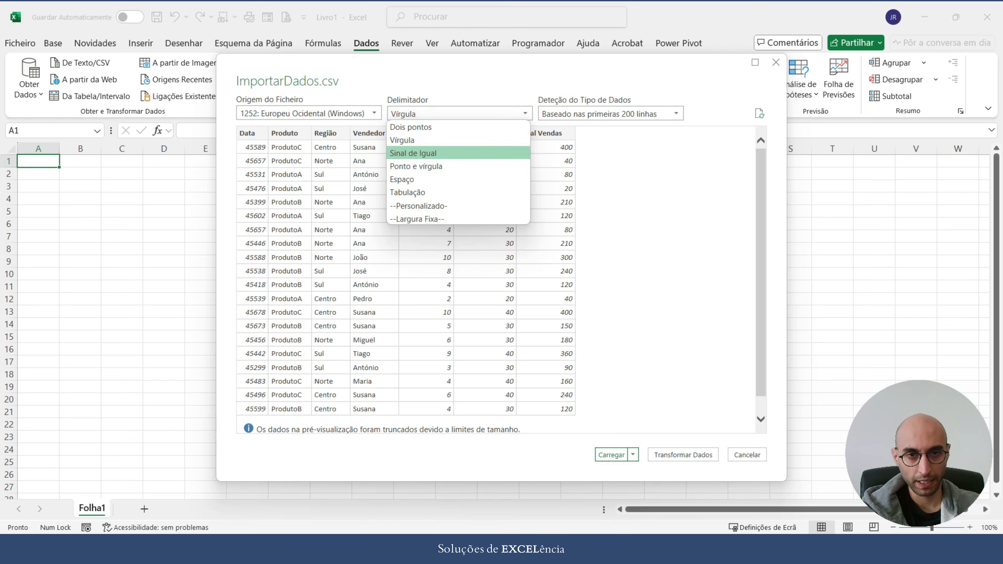
key("Return")
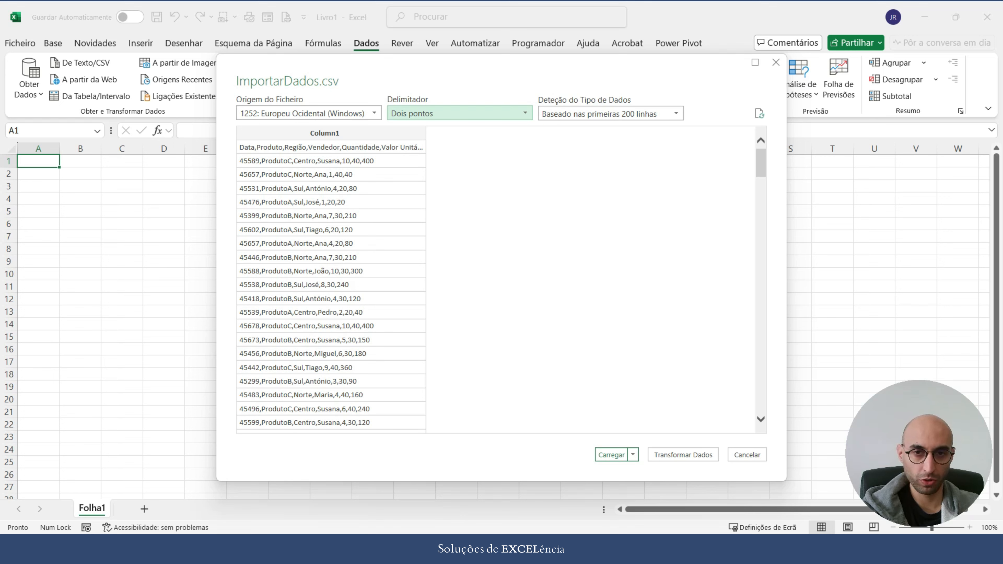
- Set the import delimiter to Vírgula and load the ImportarDados data into the workbook
left_click(459, 113)
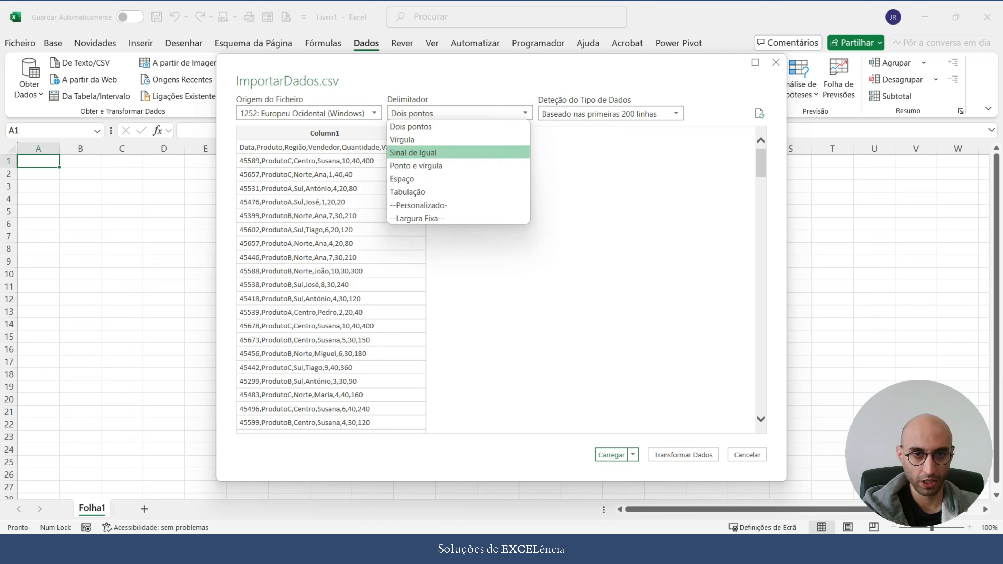
left_click(420, 141)
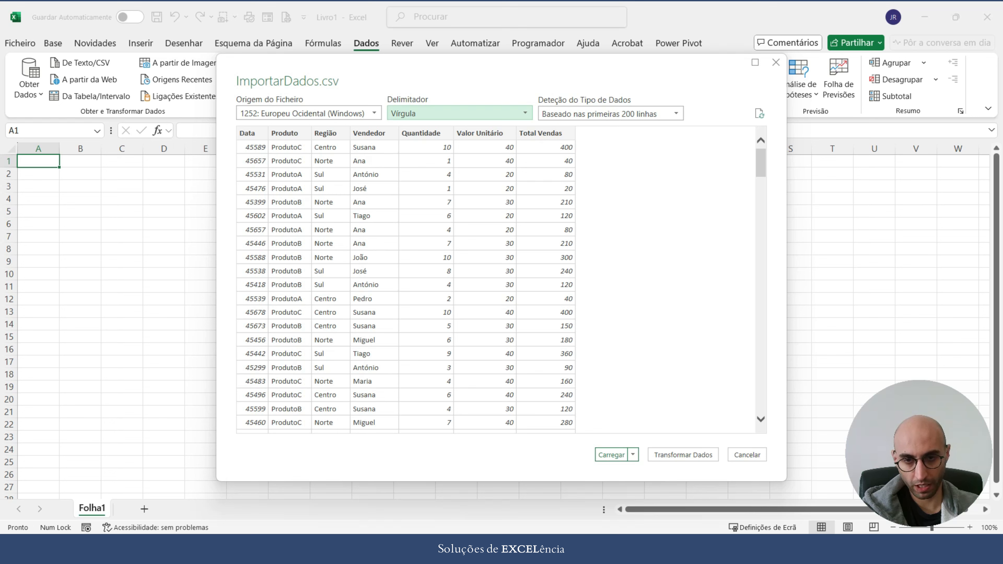
left_click(611, 455)
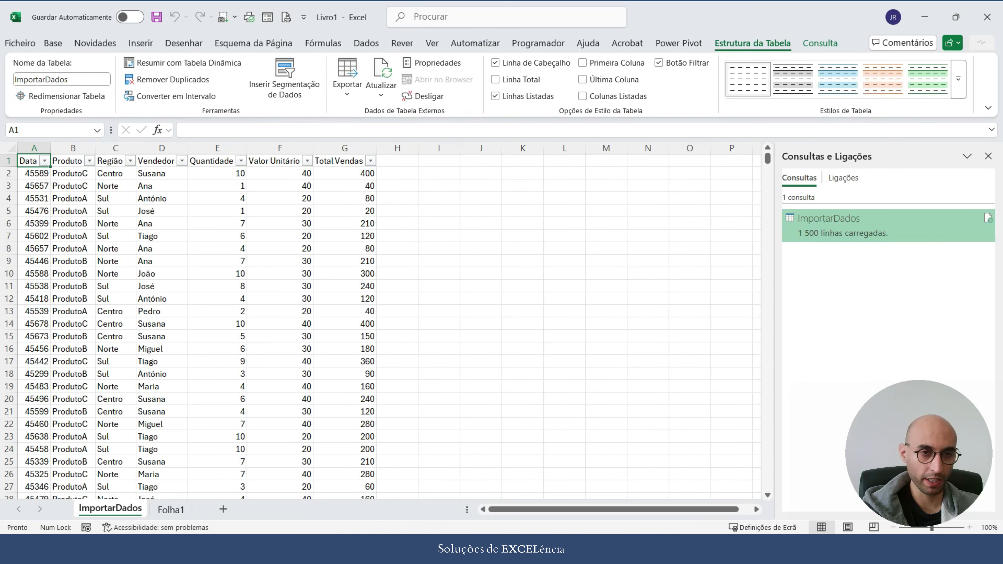
- Widen columns A to G of the imported table to one equal, larger width
left_click(344, 299)
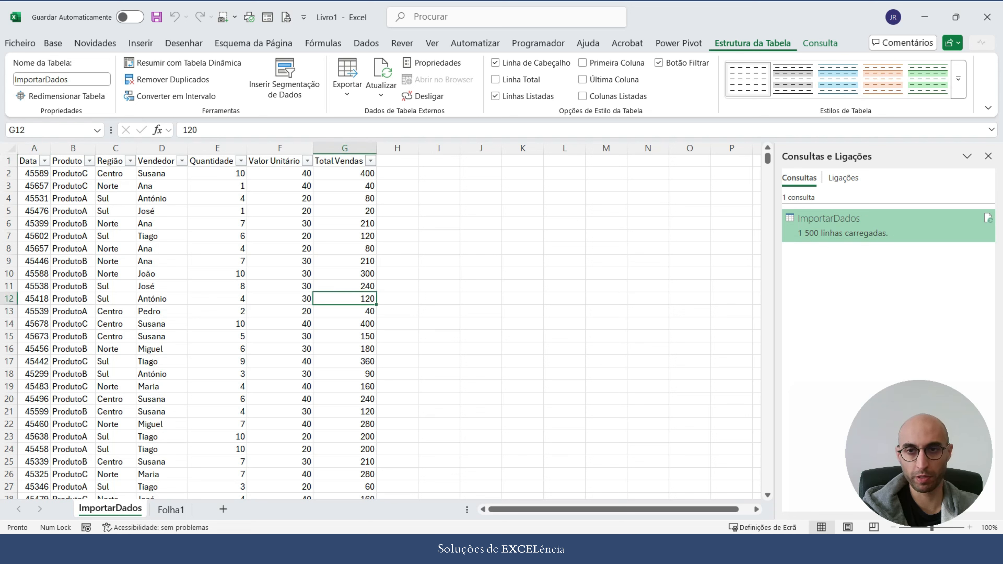
left_click(162, 248)
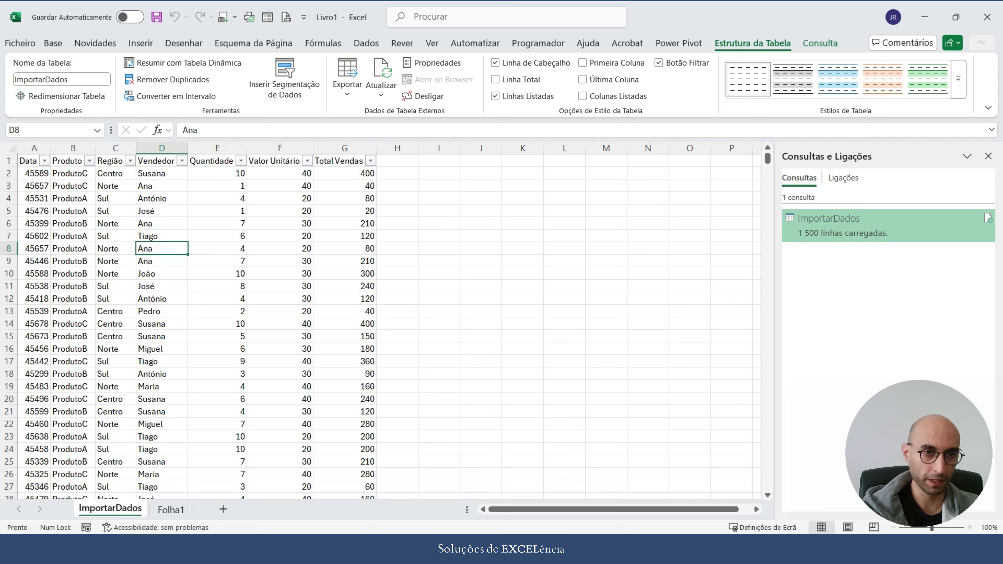
left_click_drag(34, 148, 398, 149)
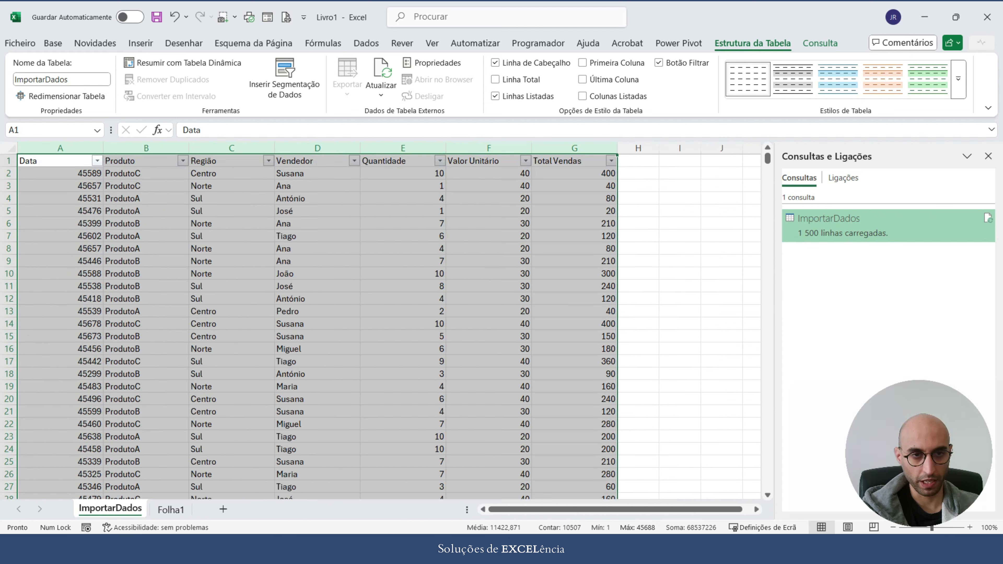
left_click(318, 261)
left_click_drag(59, 148, 616, 148)
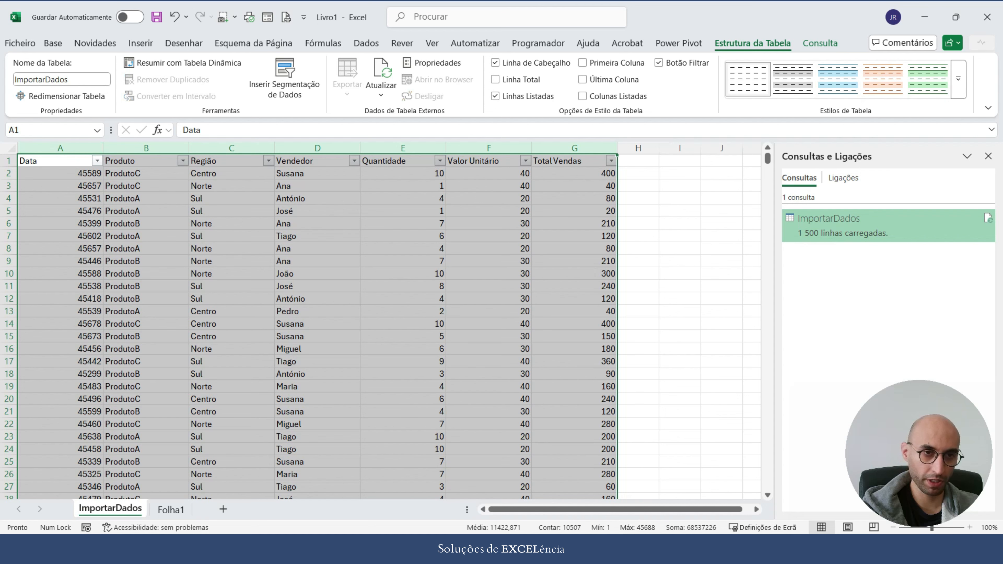
- Format the Data column of the imported table with the Data Abreviada number format
left_click(60, 148)
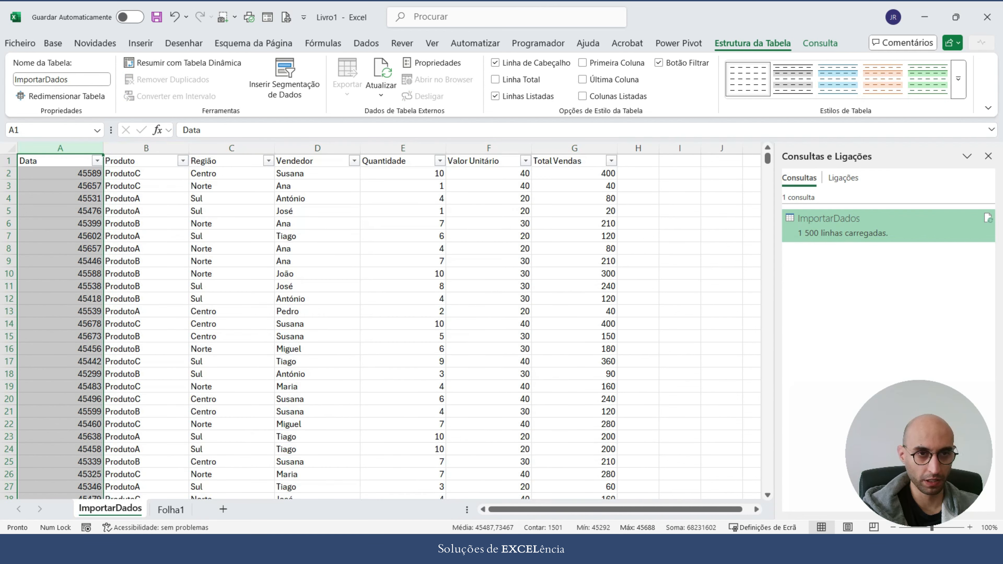
left_click(53, 43)
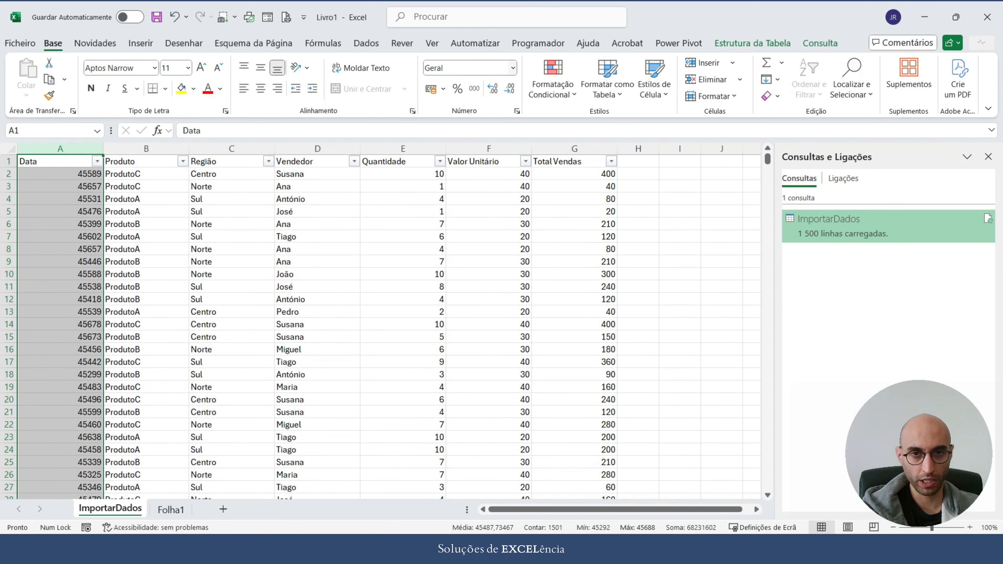
left_click(513, 68)
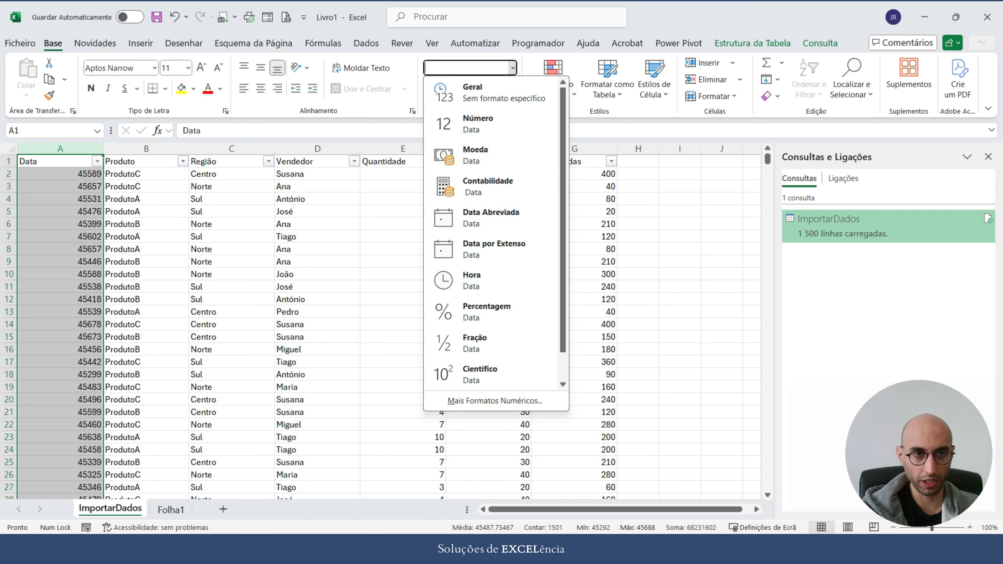
left_click(504, 218)
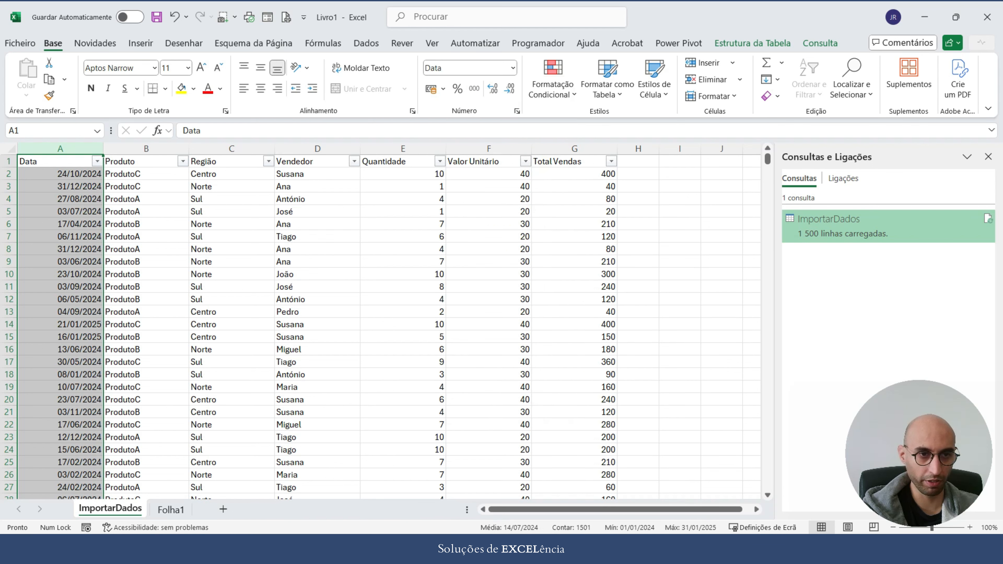
left_click(146, 149)
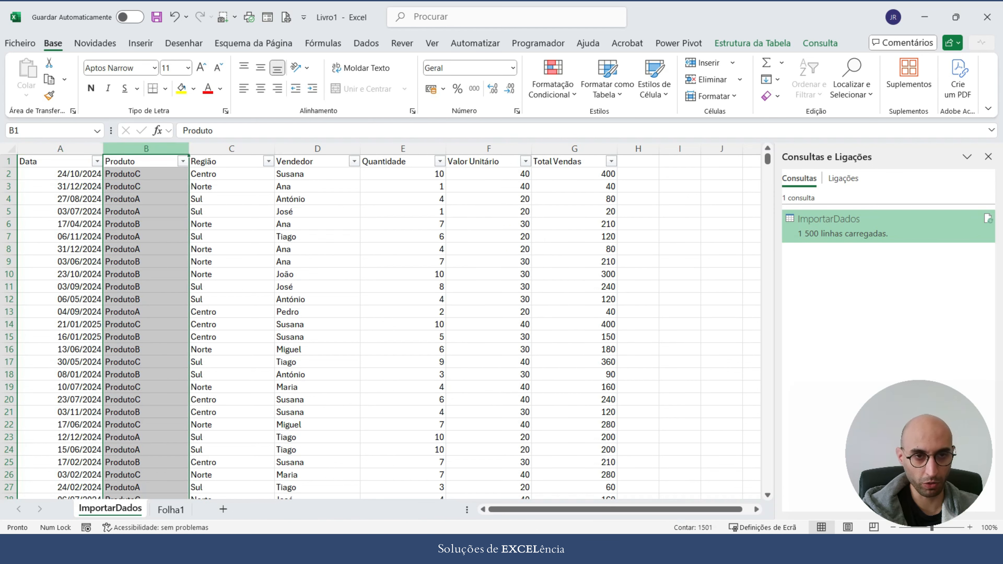
key("ctrl+a")
left_click(317, 186)
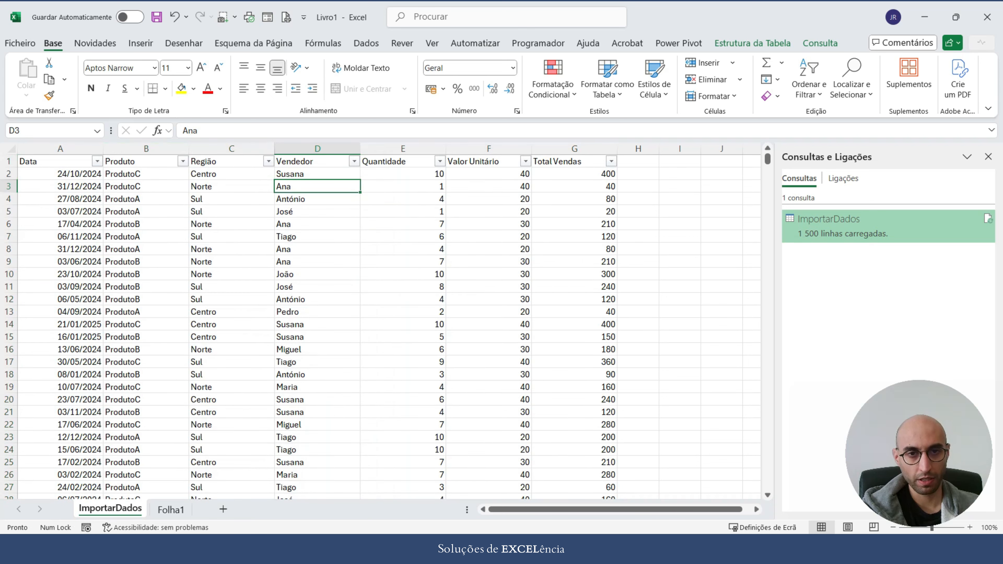
- Apply the Moeda number format to the Quantidade, Valor Unitário and Total Vendas columns
left_click(402, 149)
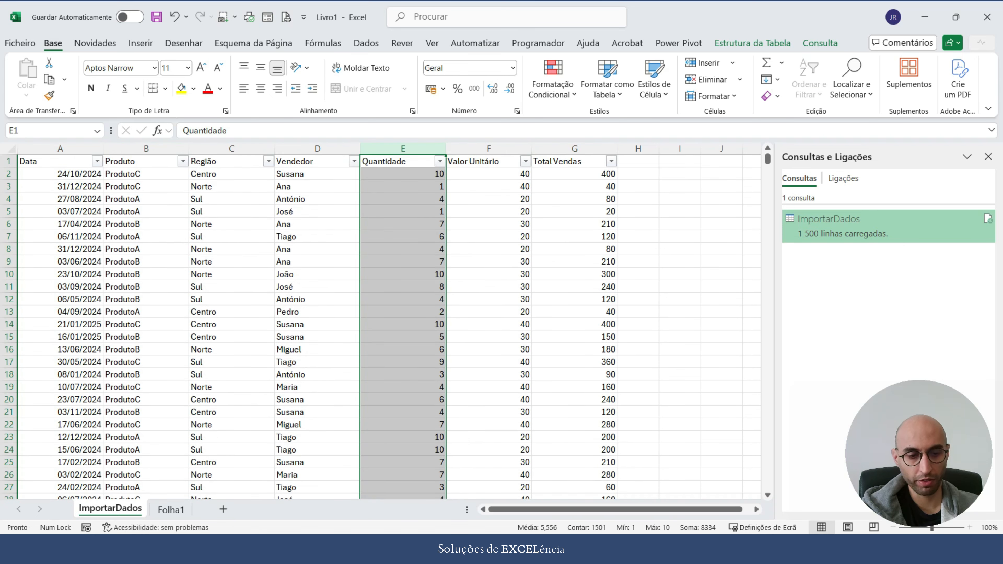
left_click(575, 149, "shift")
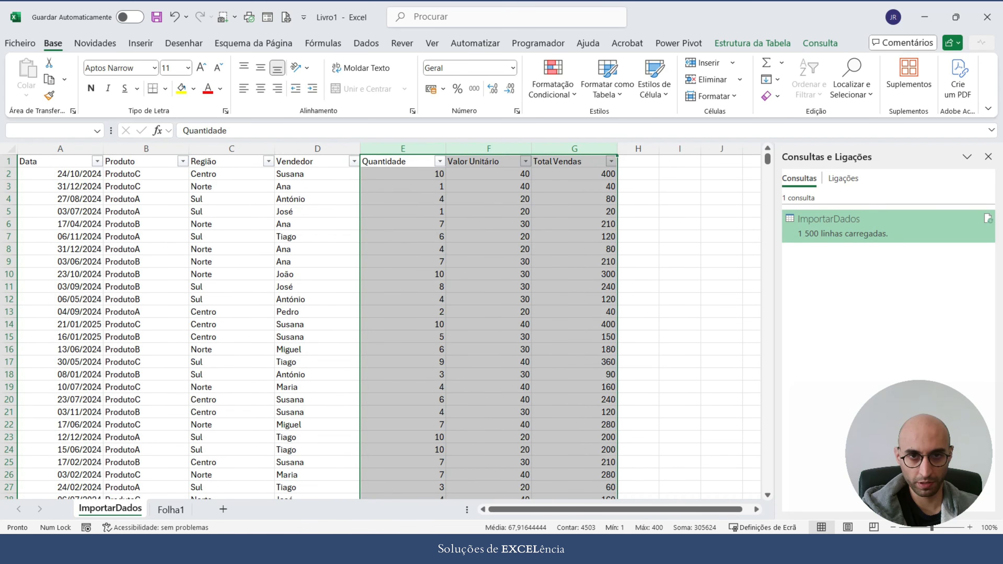
left_click(512, 68)
left_click(490, 155)
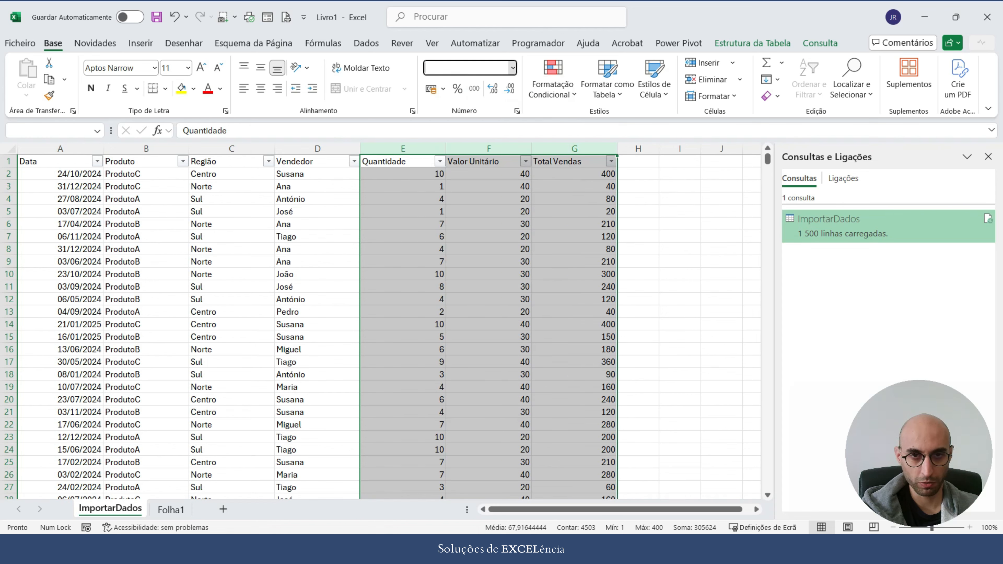
- Review the formatted rows and columns of the imported ImportarDados table
left_click(489, 274)
scroll(382, 327, "down", 20)
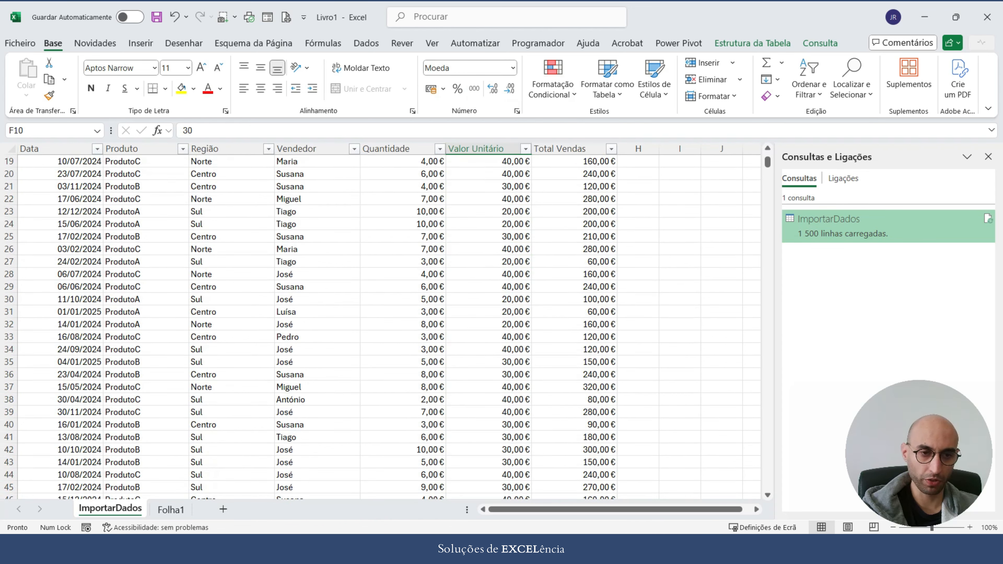
scroll(382, 326, "down", 7)
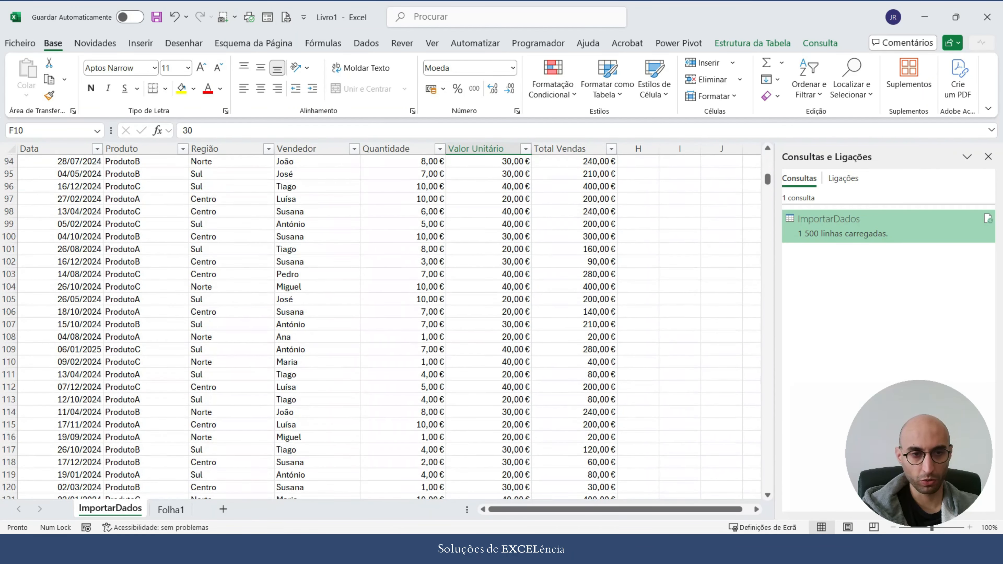
scroll(382, 326, "up", 20)
scroll(382, 326, "up", 10)
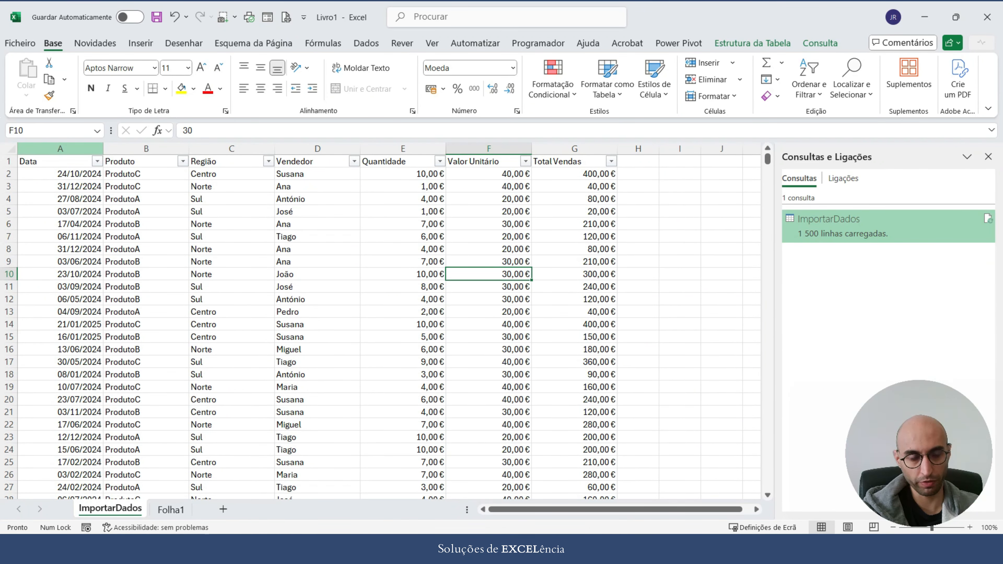
left_click_drag(60, 149, 646, 149)
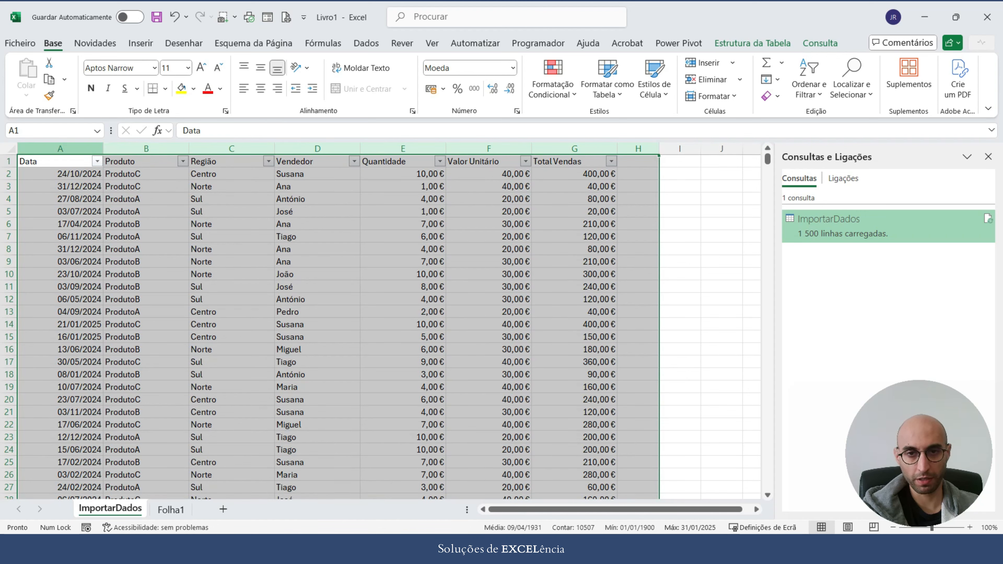
left_click(318, 274)
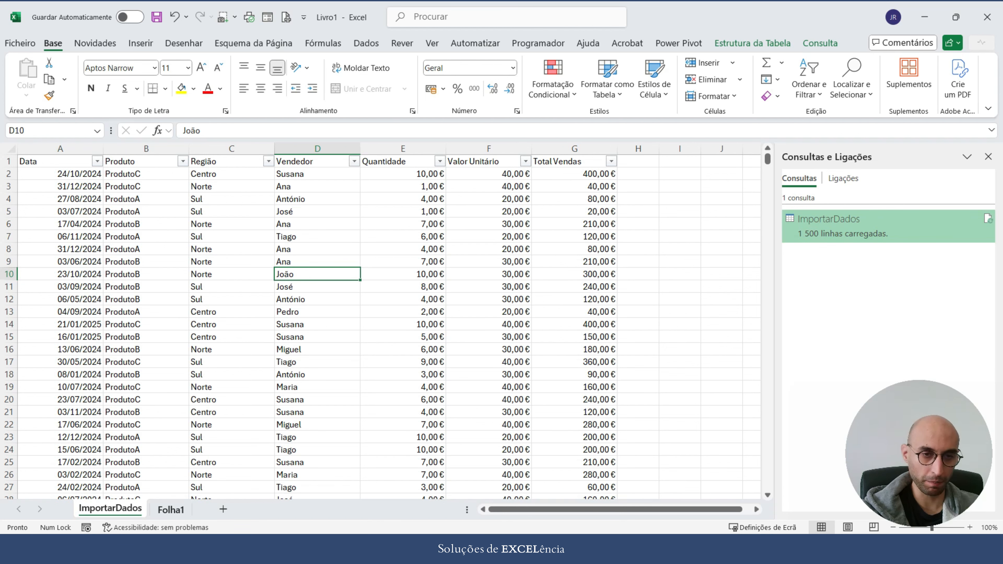
- Go to the Folha1 sheet, switch to File Explorer and open ImportarDados_PDF in a maximized Adobe Acrobat window
key("ctrl+Page_Down")
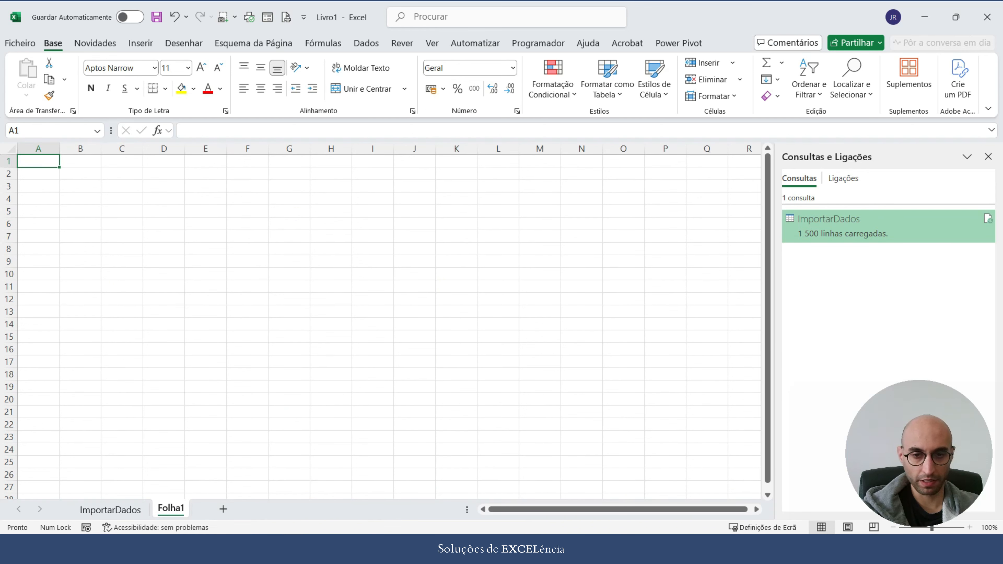
key("alt+Tab")
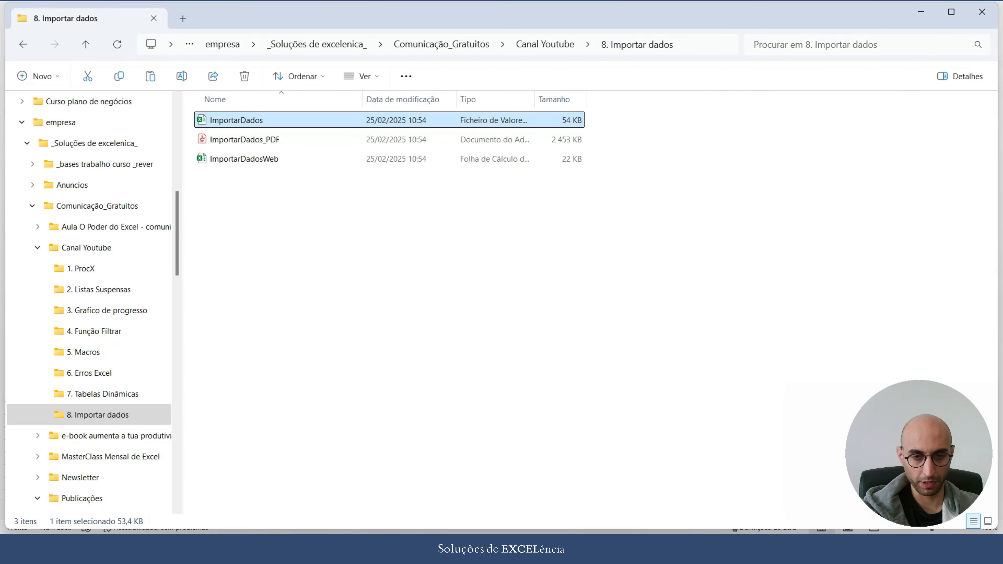
left_click(245, 140)
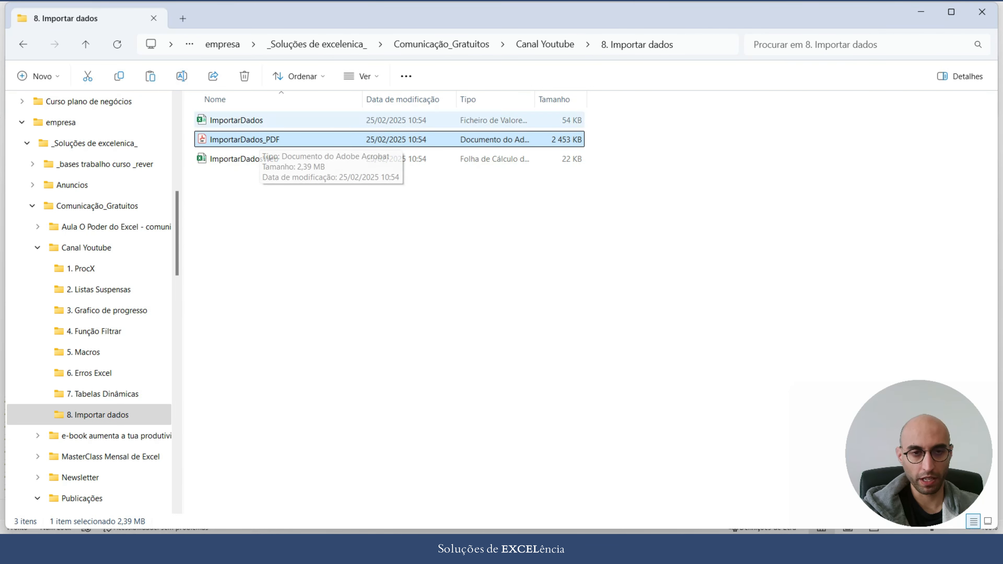
double_click(261, 139)
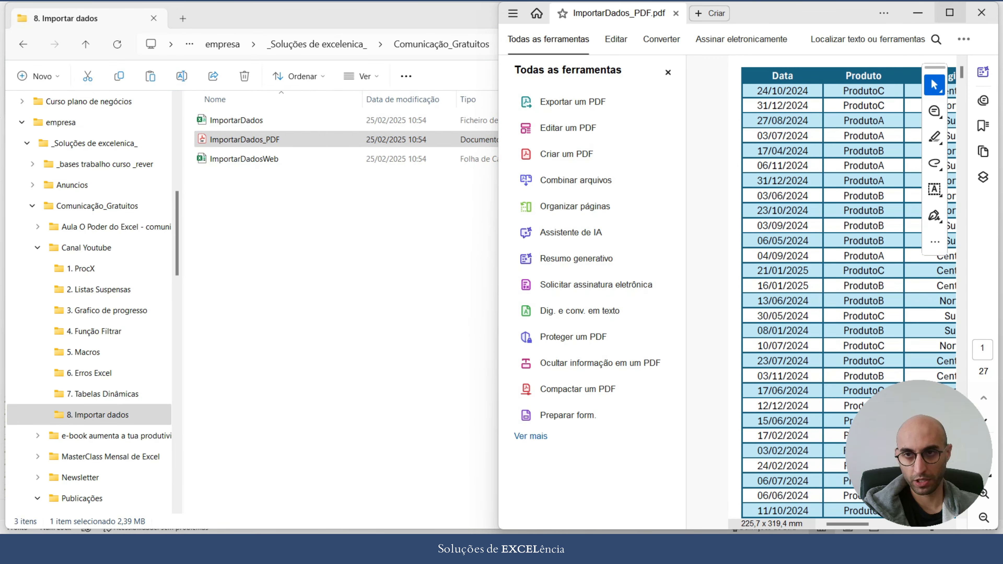
left_click(950, 12)
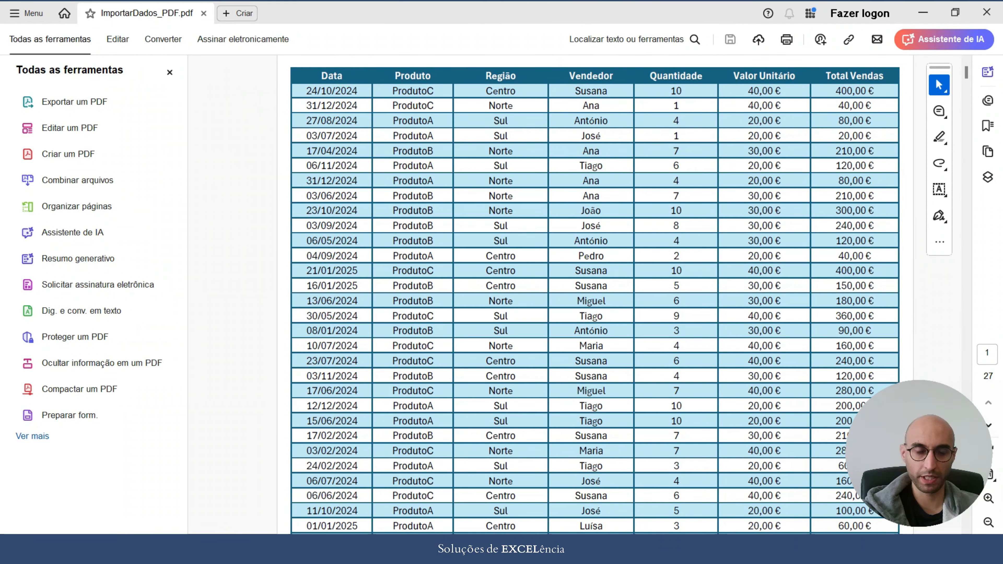
- Examine the sales table across the pages of ImportarDados_PDF.pdf and close the document
scroll(592, 296, "down", 3)
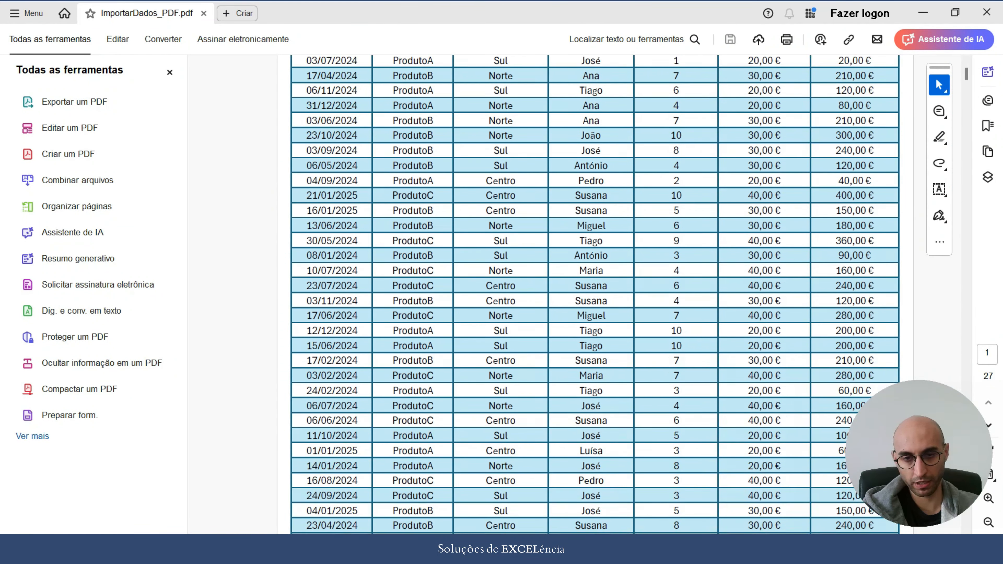
scroll(593, 296, "down", 8)
scroll(592, 296, "down", 20)
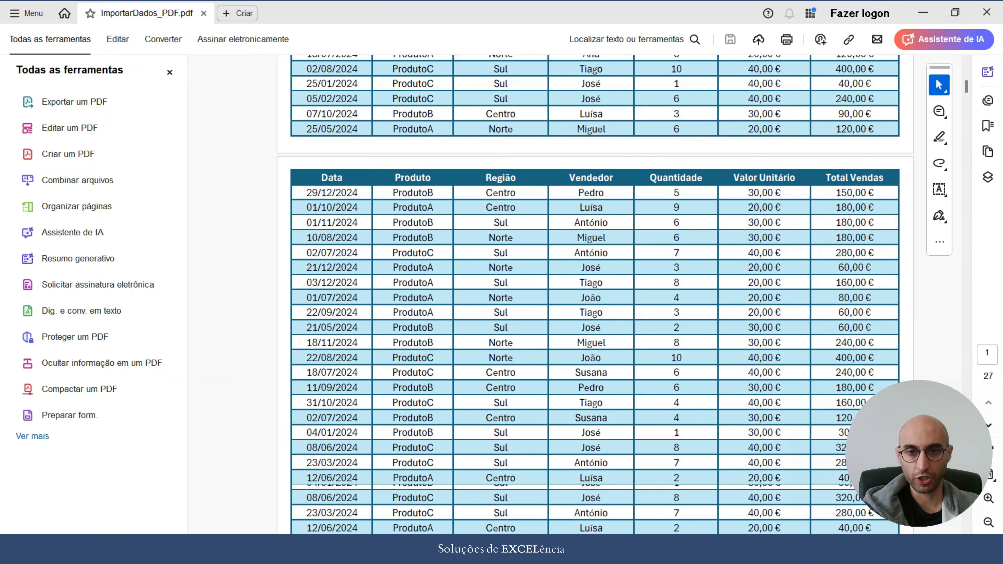
scroll(592, 296, "down", 20)
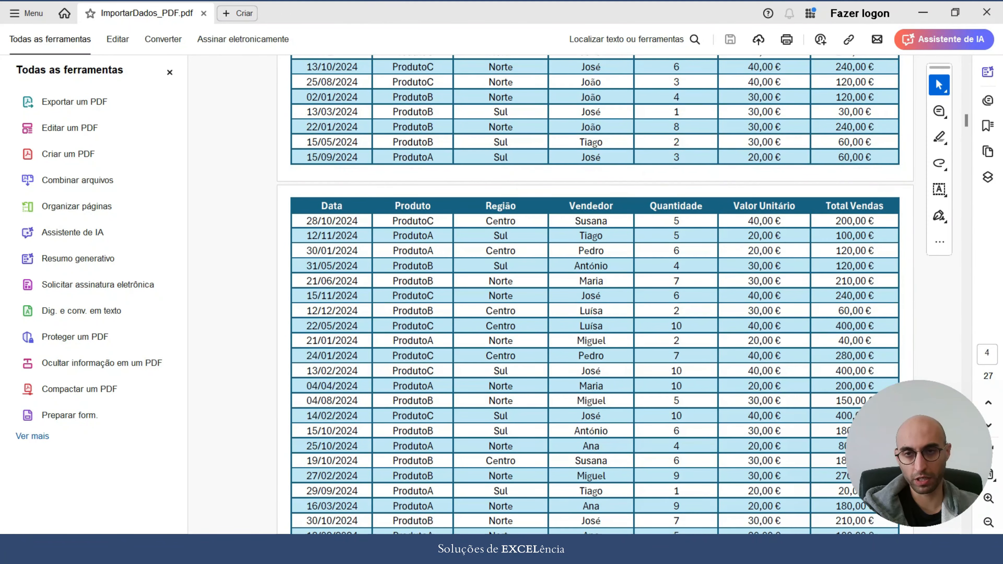
scroll(593, 296, "down", 20)
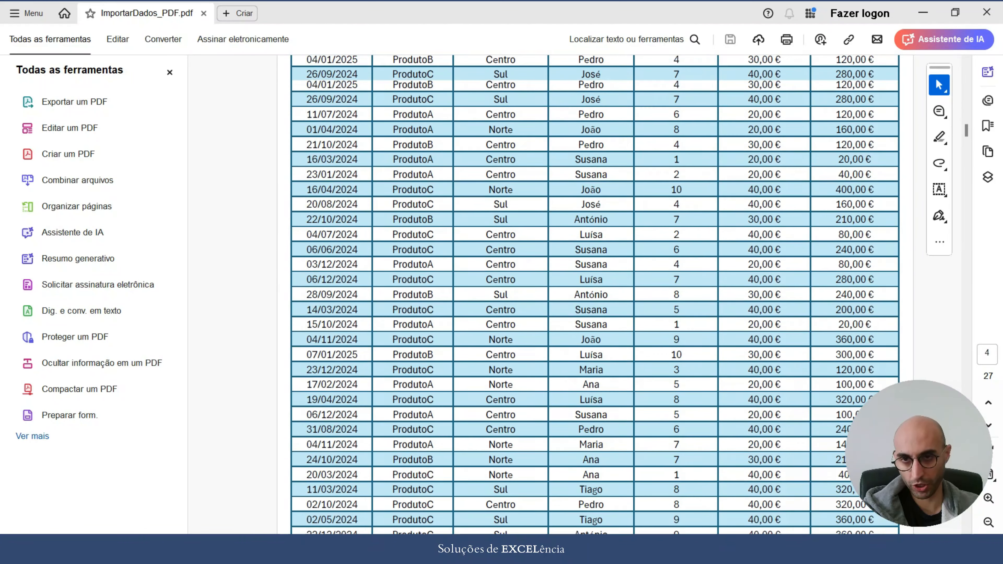
scroll(592, 296, "up", 10)
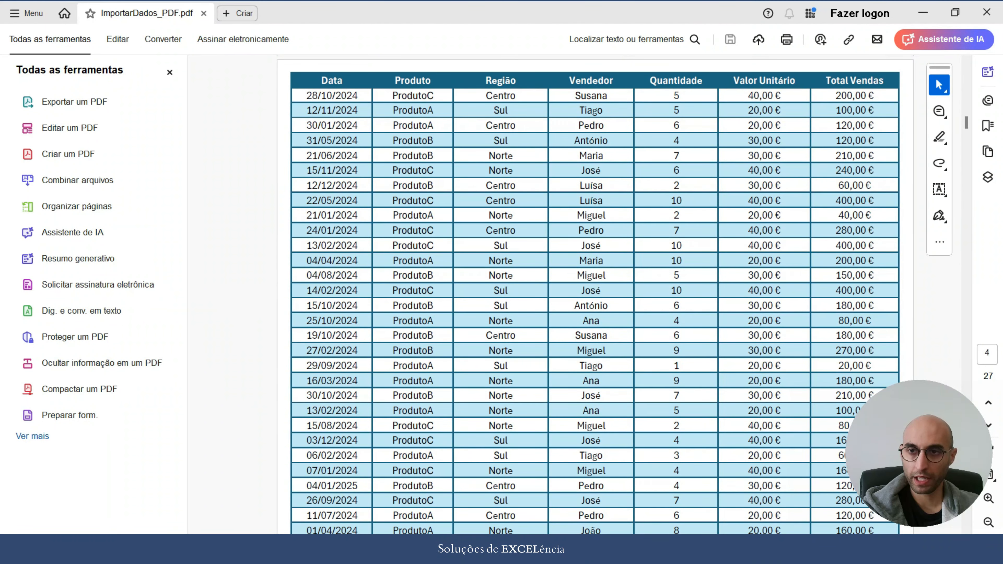
left_click(987, 12)
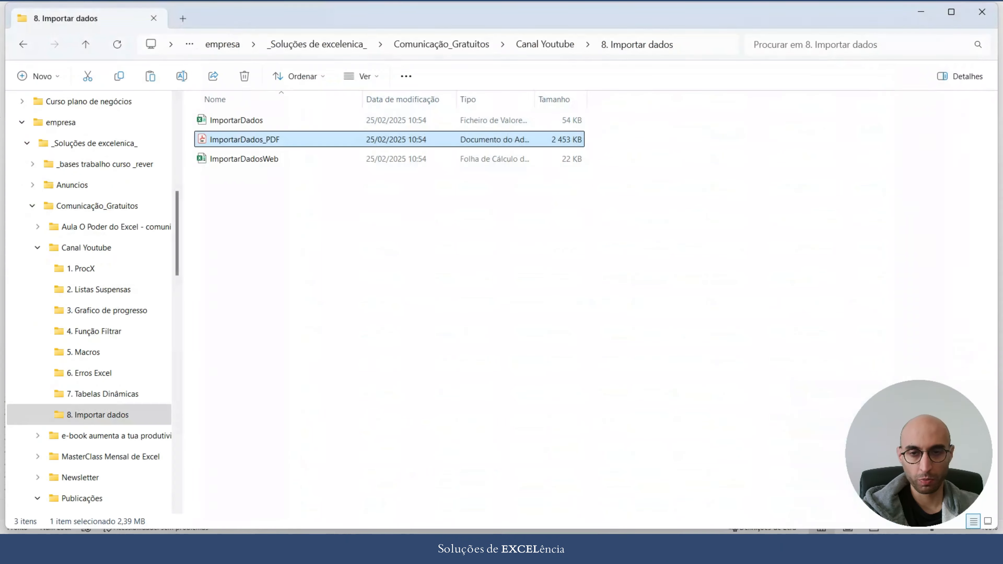
- Switch back to the Livro1 workbook in Excel and start a PDF data import from the ImportarDados_PDF file
left_click(660, 549)
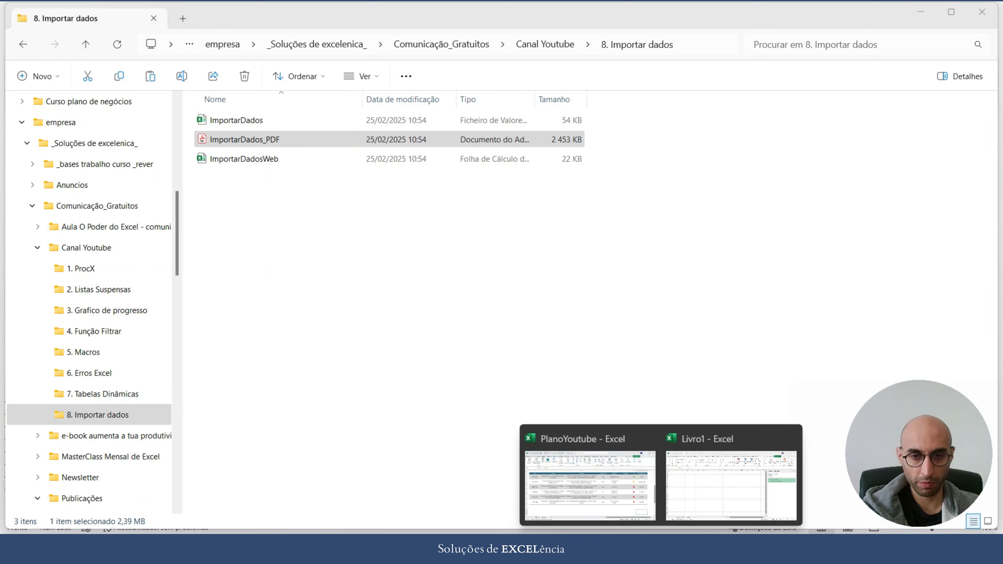
left_click(732, 480)
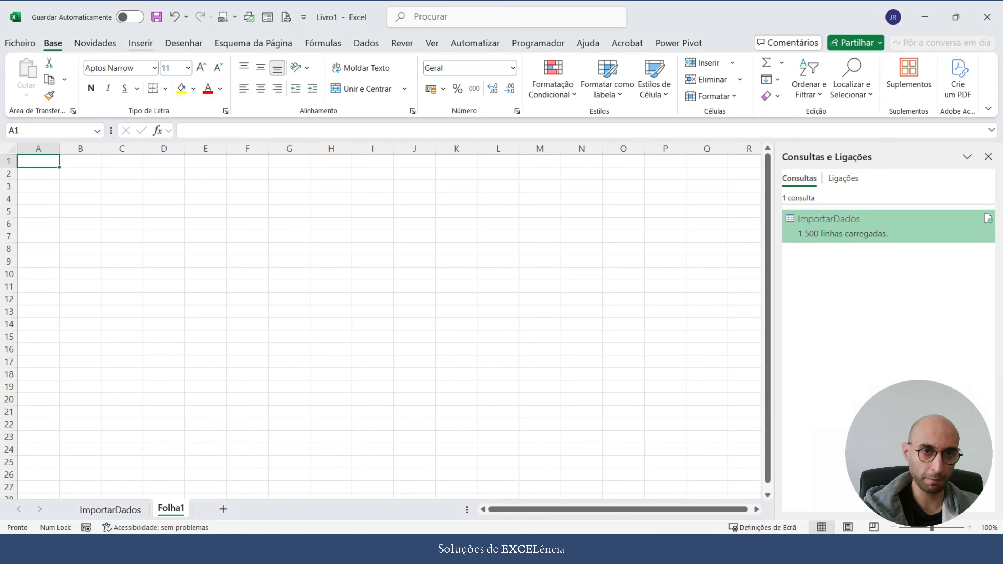
left_click(365, 43)
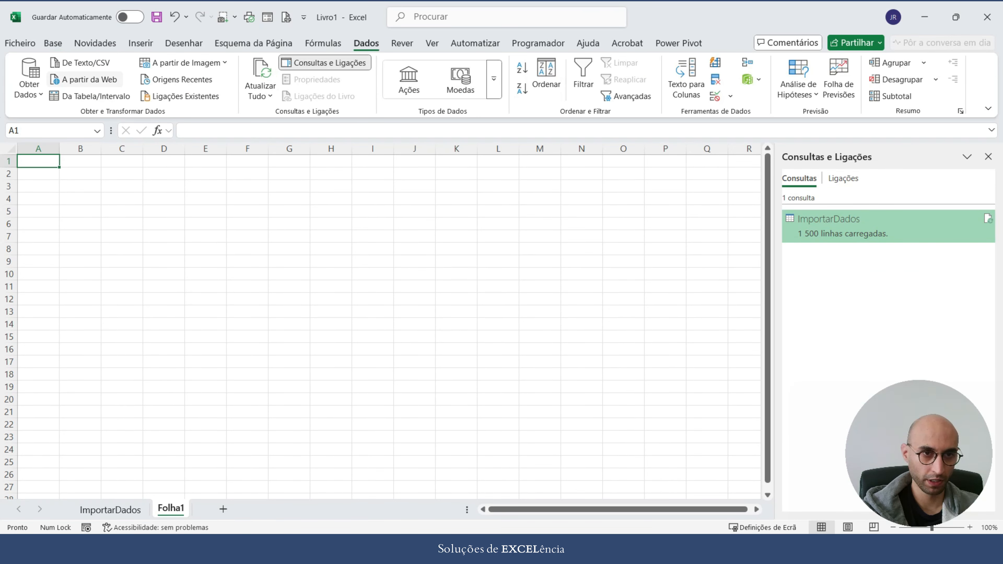
left_click(29, 79)
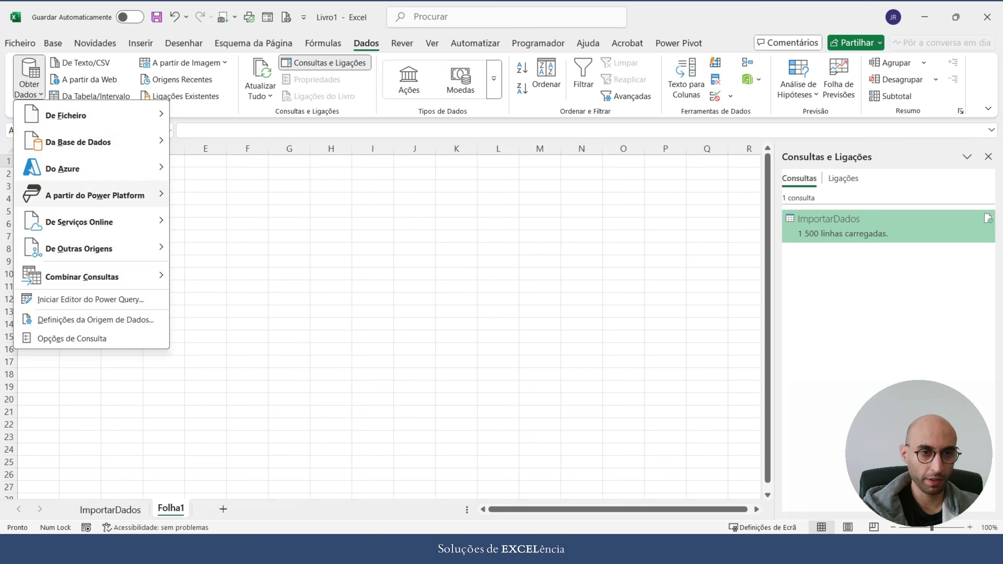
mouse_move(98, 142)
mouse_move(98, 115)
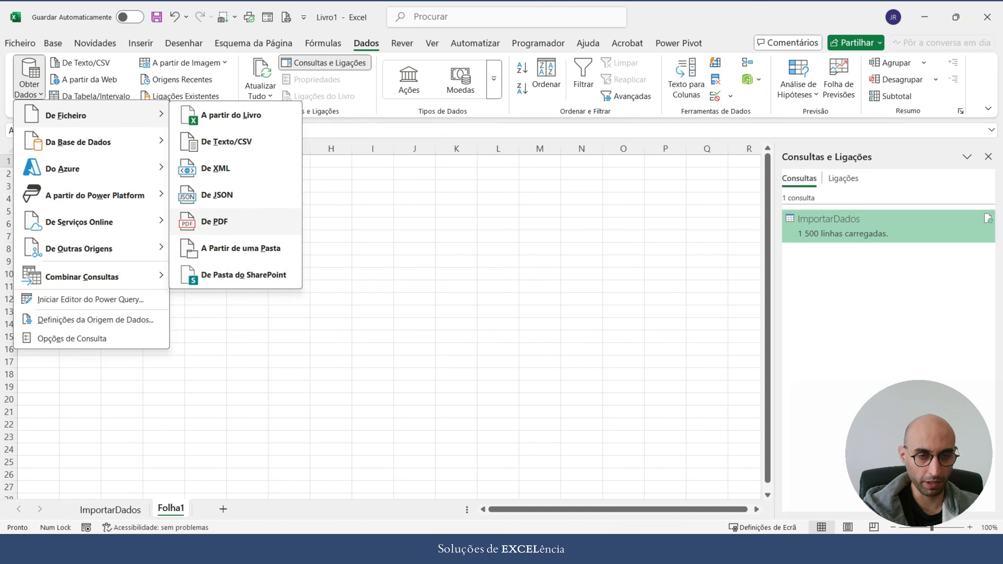
left_click(221, 221)
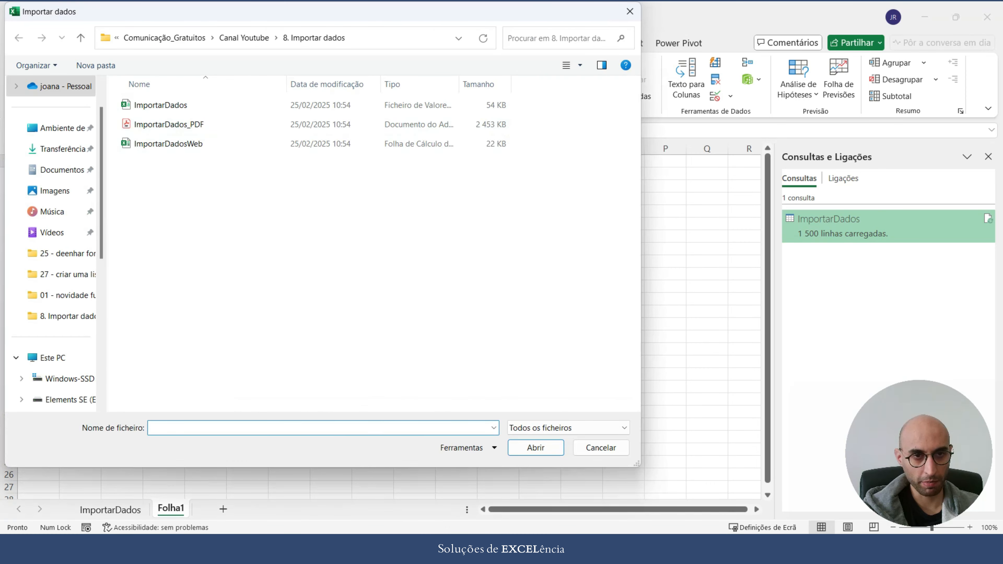
double_click(166, 124)
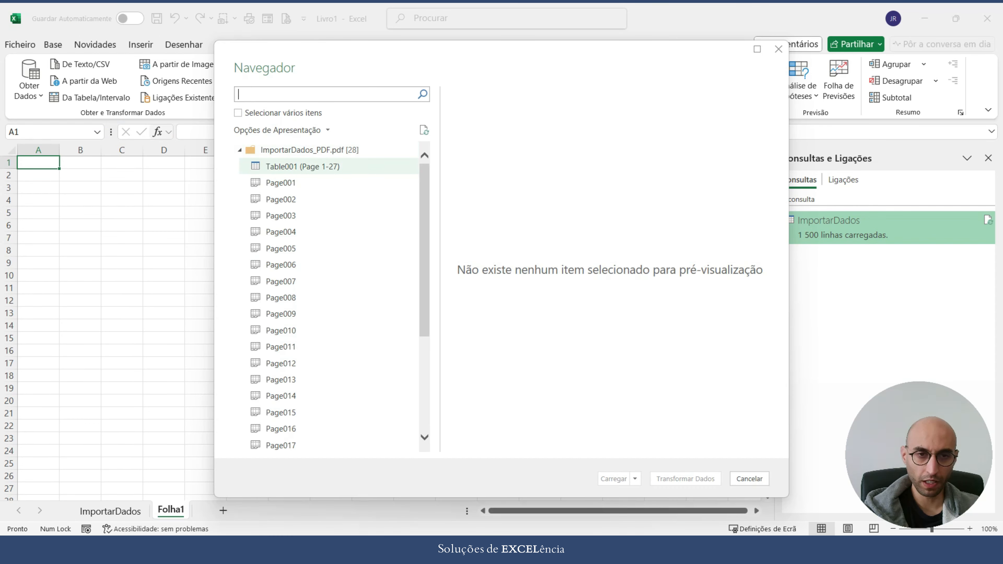
- Examine the items found in the PDF, previewing Table001 (Page 1-27) and Page026
scroll(328, 280, "down", 3)
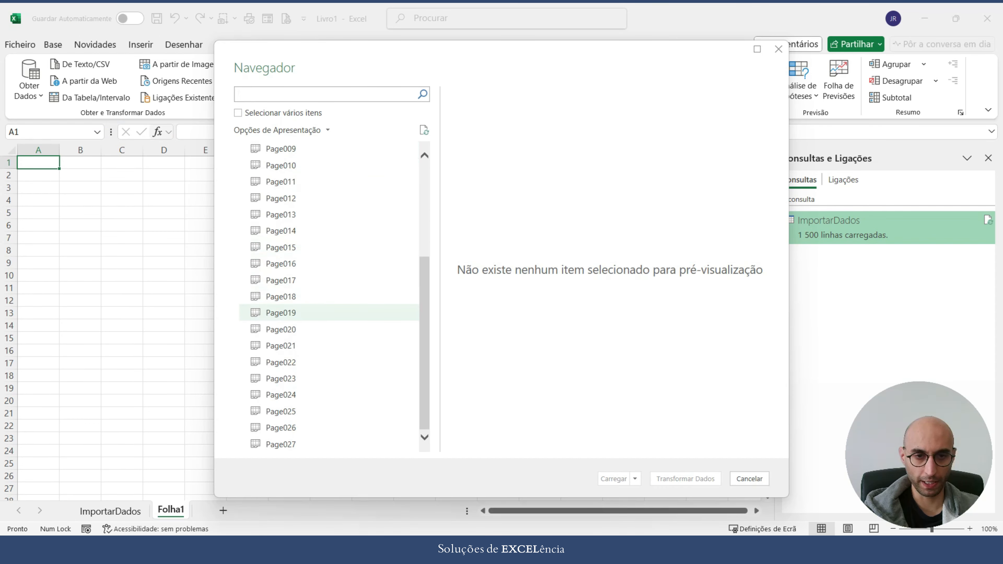
scroll(327, 308, "up", 3)
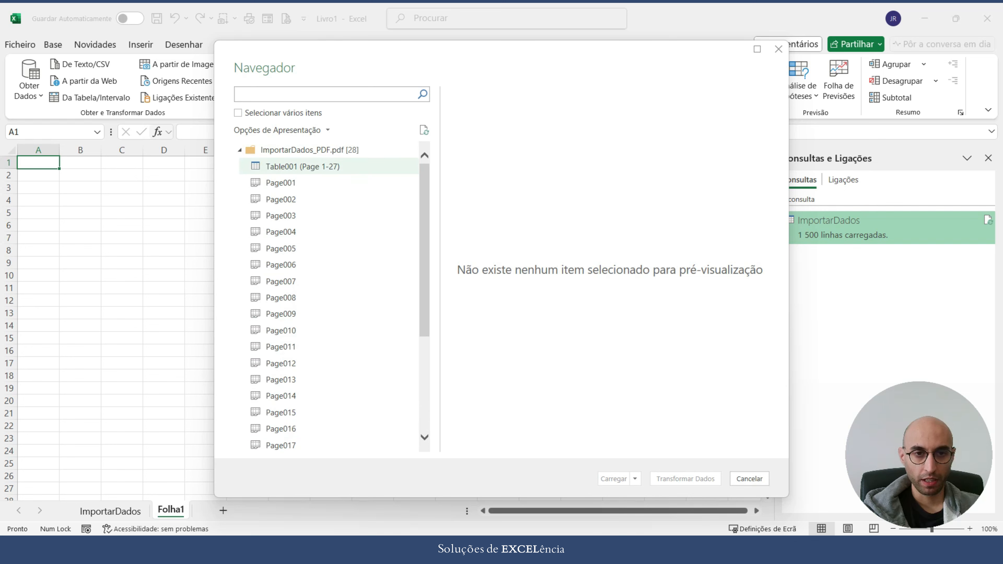
left_click(282, 168)
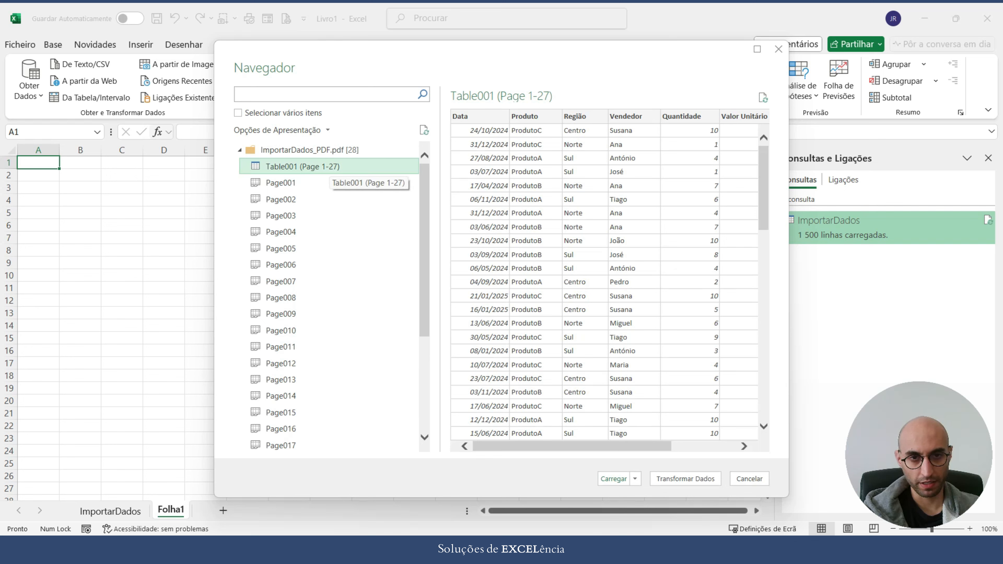
scroll(604, 283, "down", 15)
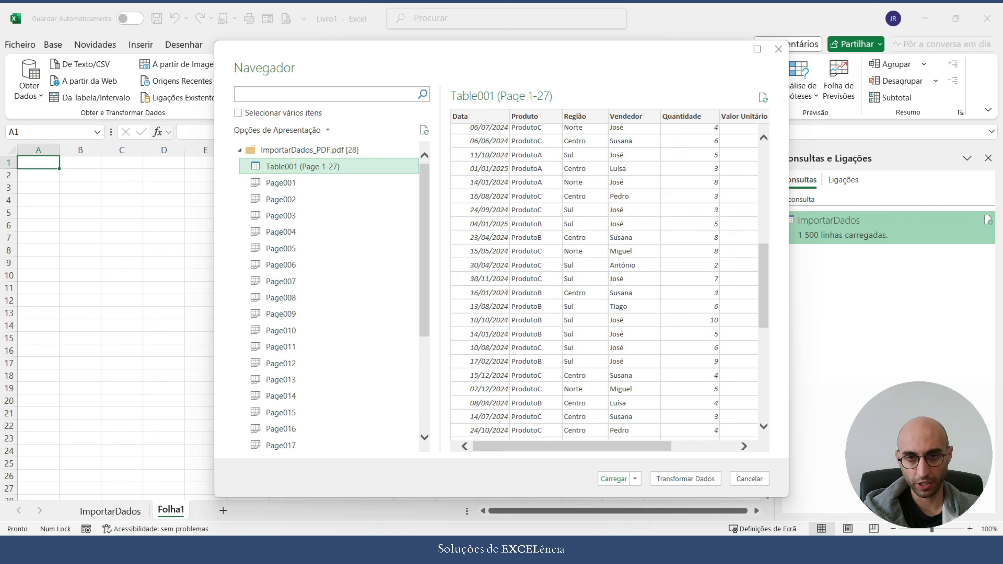
scroll(604, 282, "up", 12)
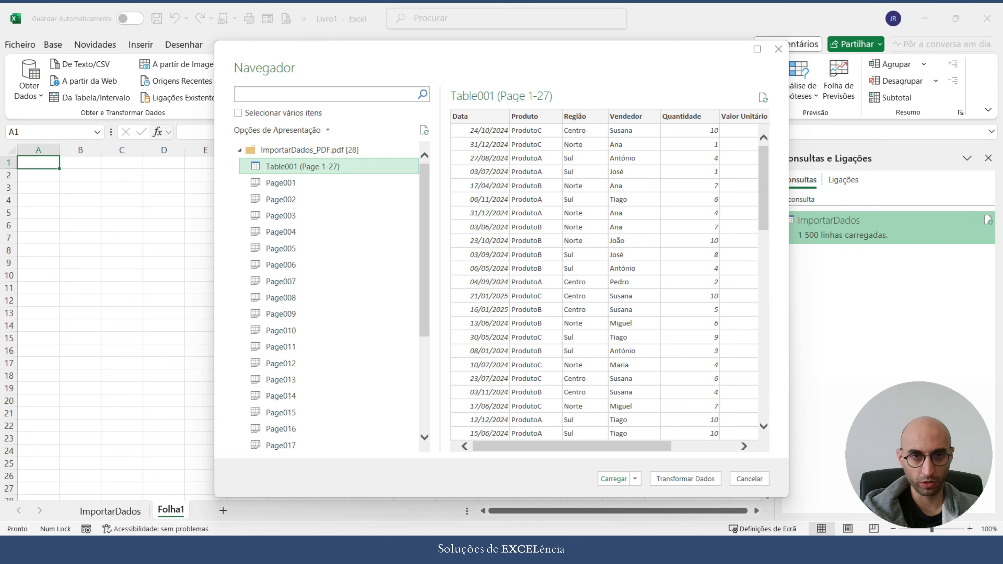
scroll(300, 257, "down", 3)
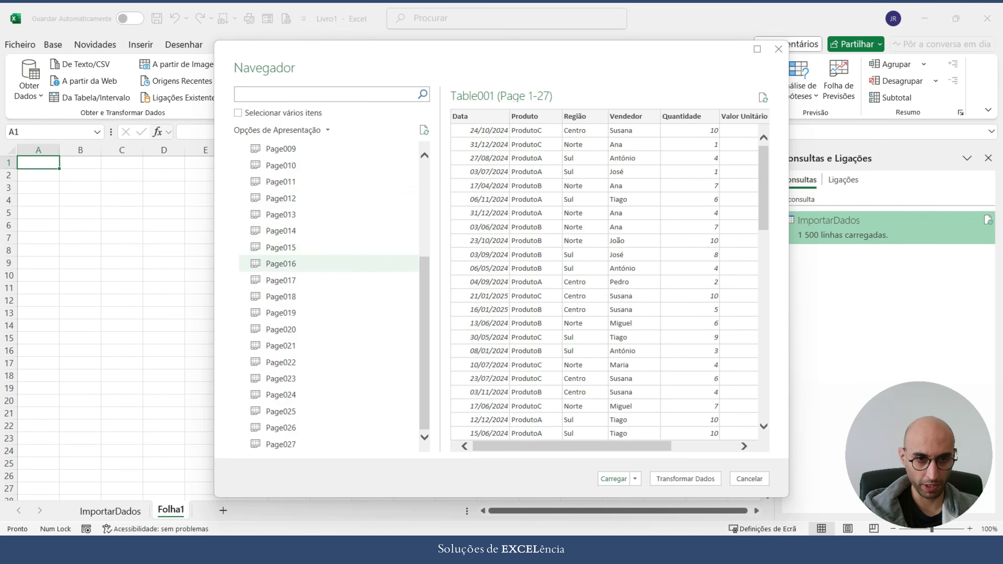
left_click(300, 427)
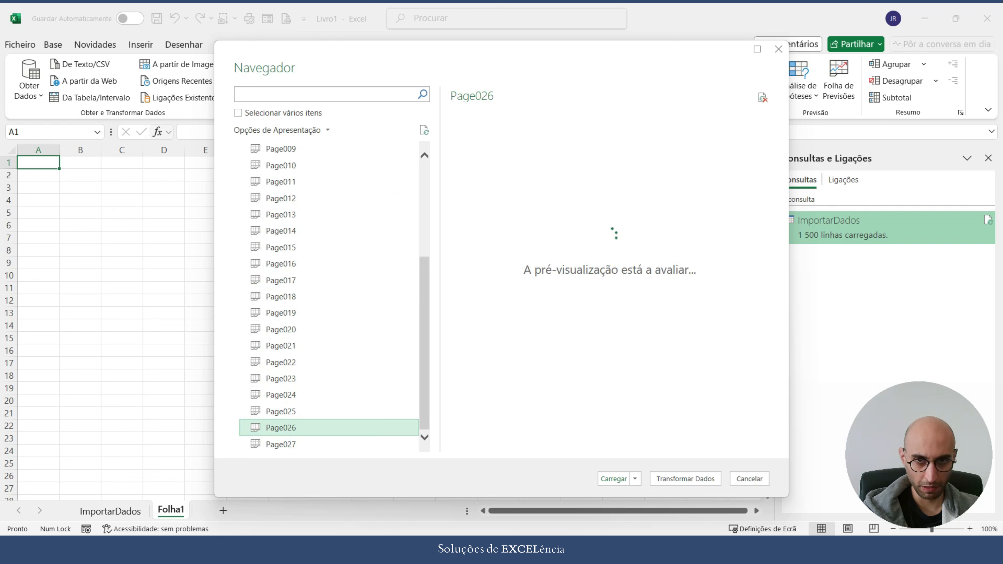
scroll(301, 335, "up", 4)
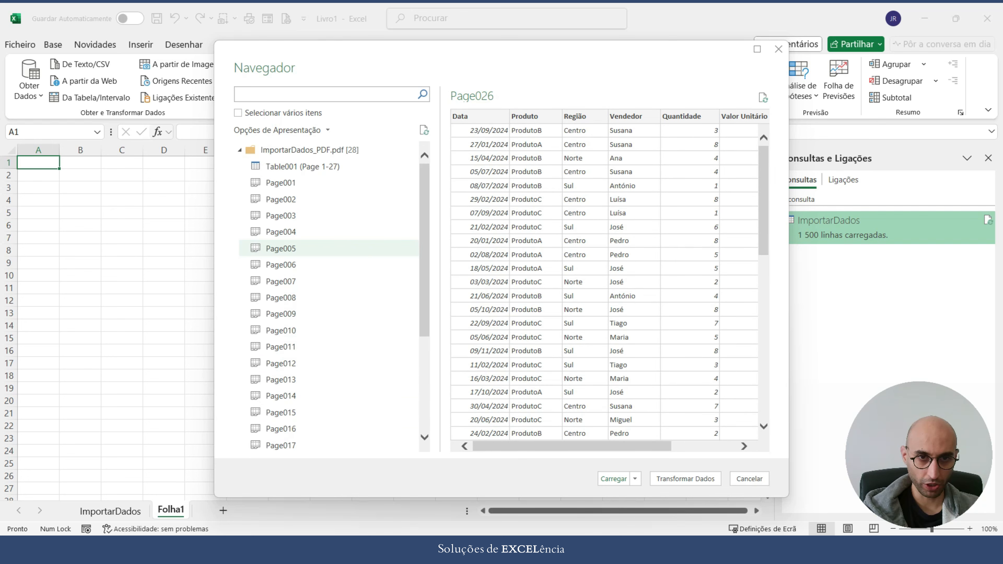
- Load Table001 (Page 1-27) into the workbook and go to the last row of its Data column
left_click(302, 166)
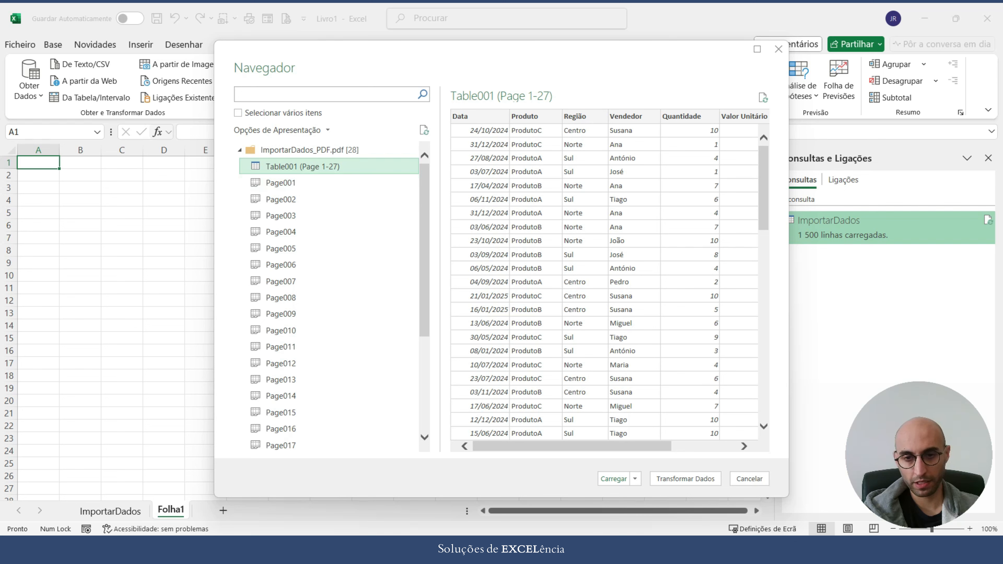
left_click(613, 478)
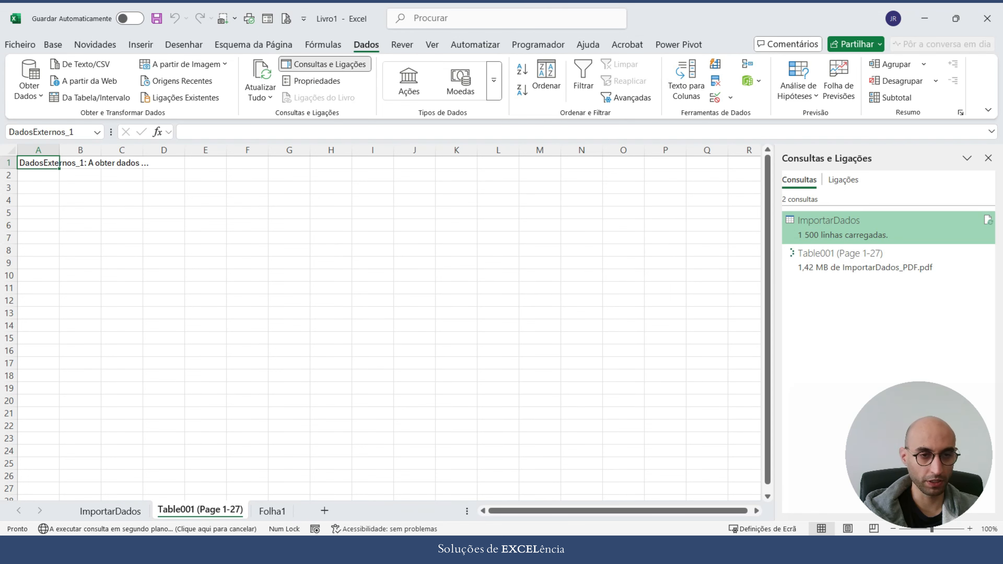
left_click(88, 200)
left_click(41, 199)
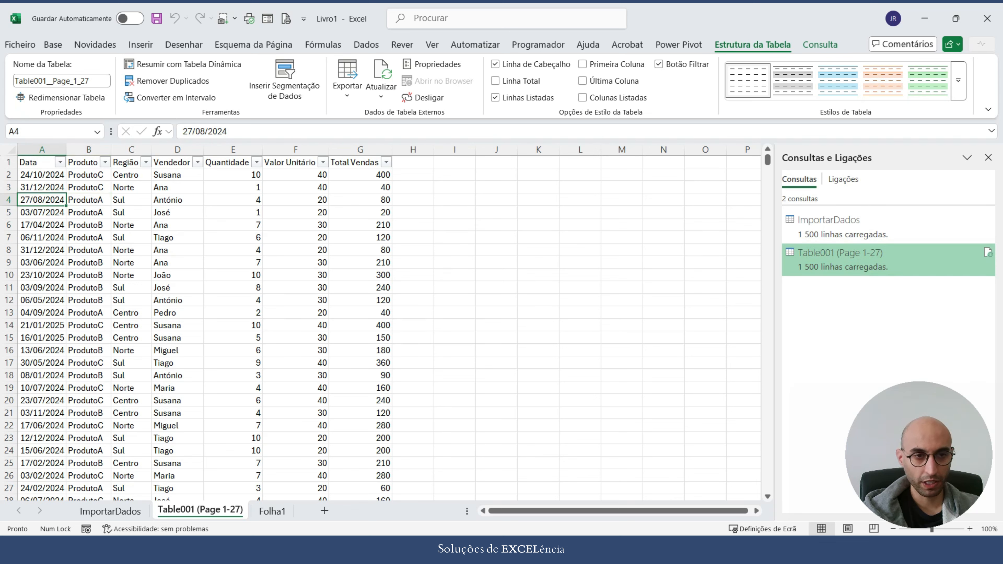
key("ctrl+Down")
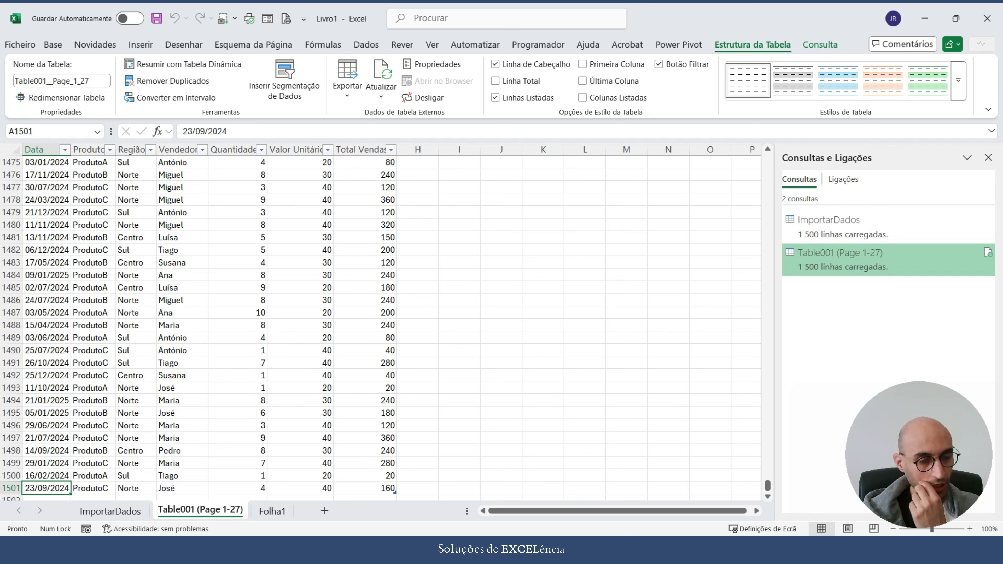
- Centre the contents of columns A to G in the imported PDF table and widen those columns evenly
left_click_drag(767, 485, 767, 159)
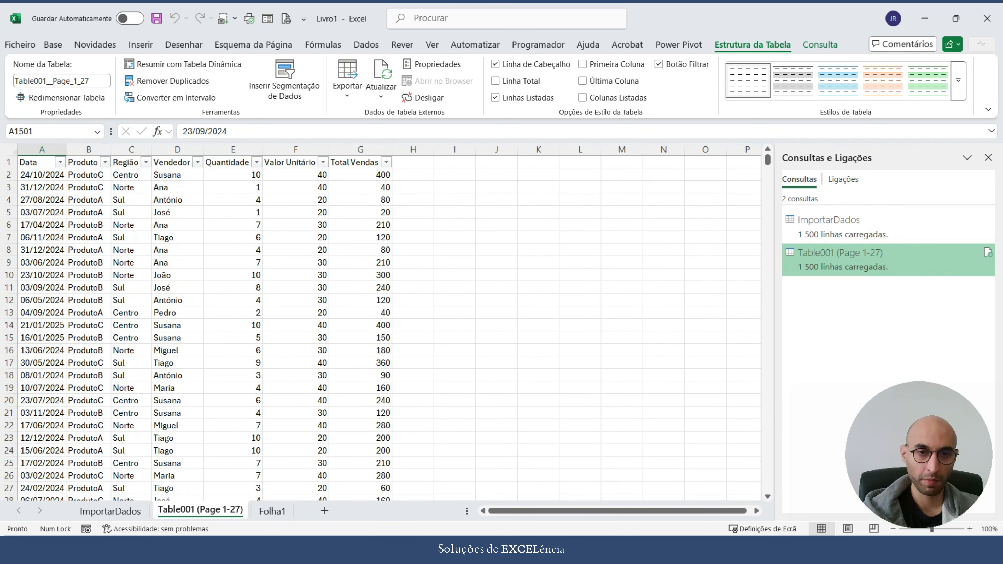
left_click_drag(42, 149, 360, 150)
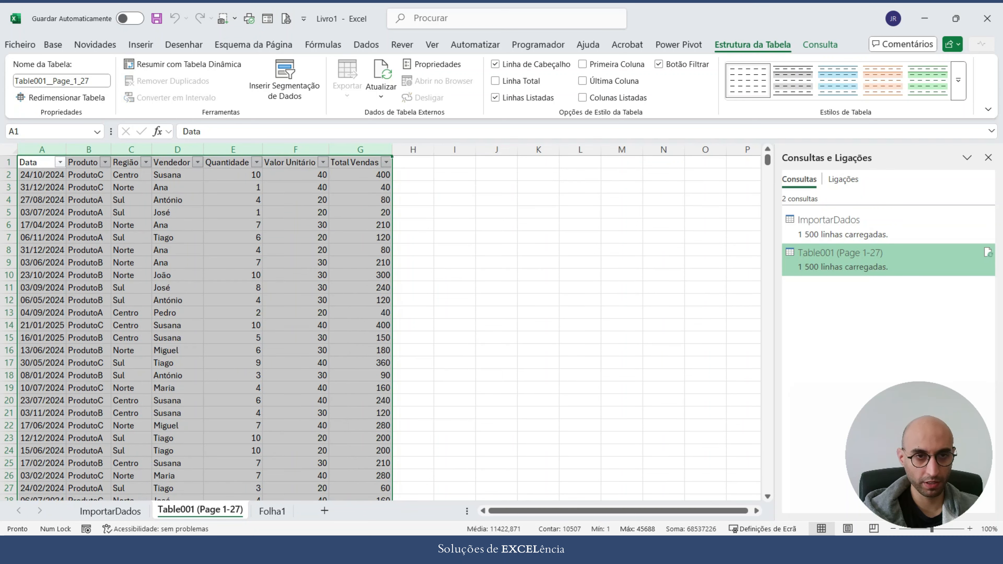
left_click(52, 44)
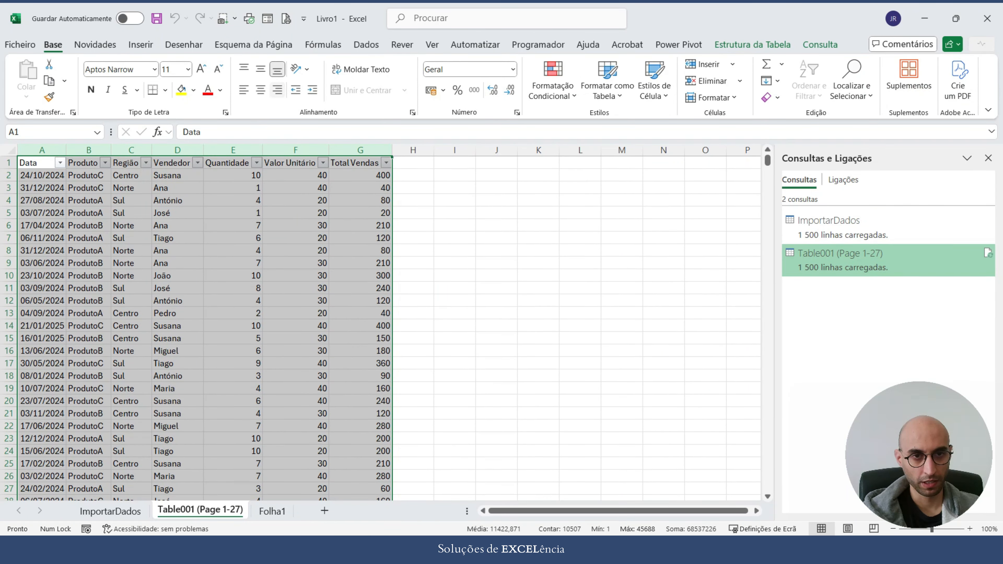
left_click(260, 90)
left_click(296, 238)
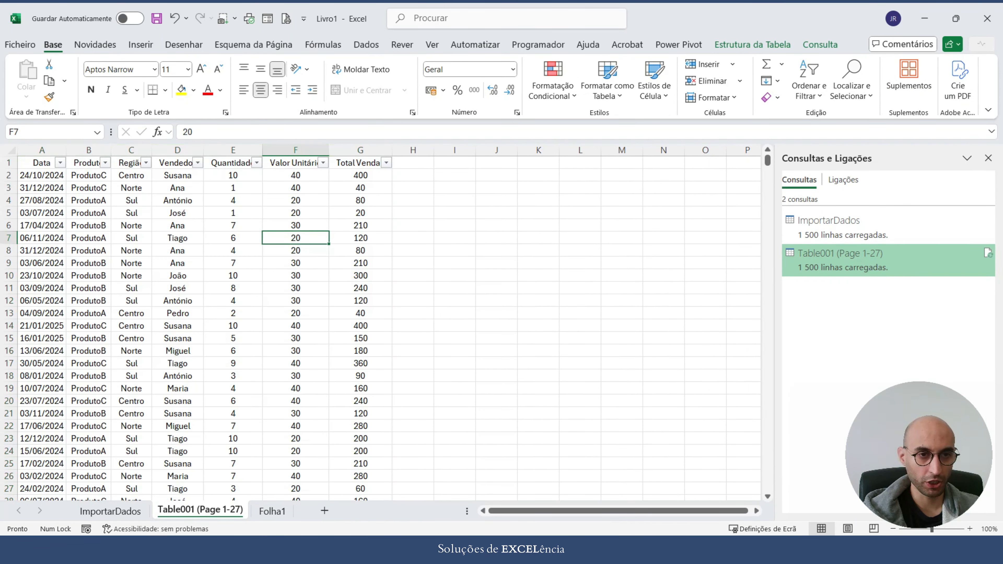
left_click_drag(42, 149, 409, 149)
left_click_drag(378, 262, 379, 275)
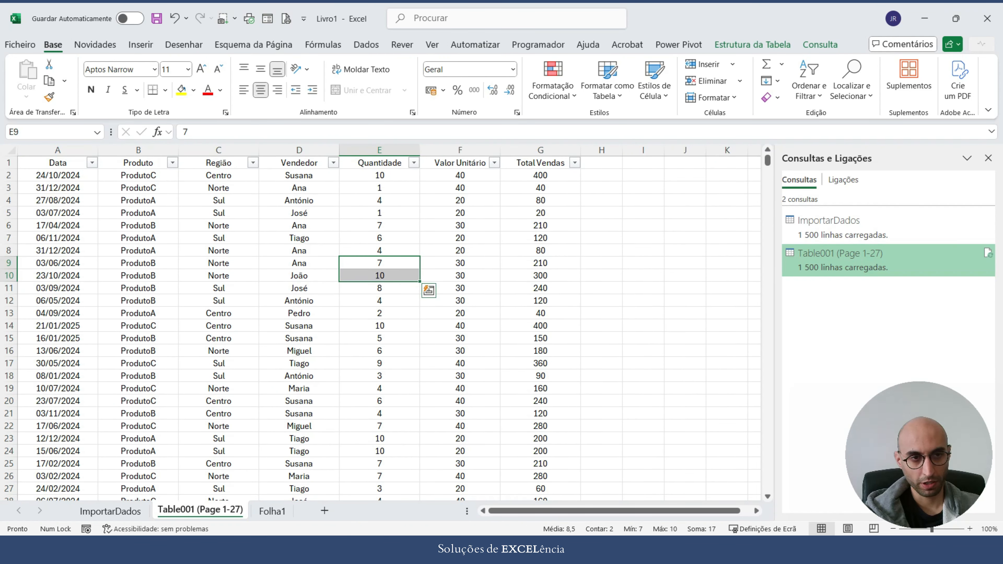
- Apply the dark blue medium table style with light blue banded rows to the PDF table and close the queries and connections pane
left_click(58, 163)
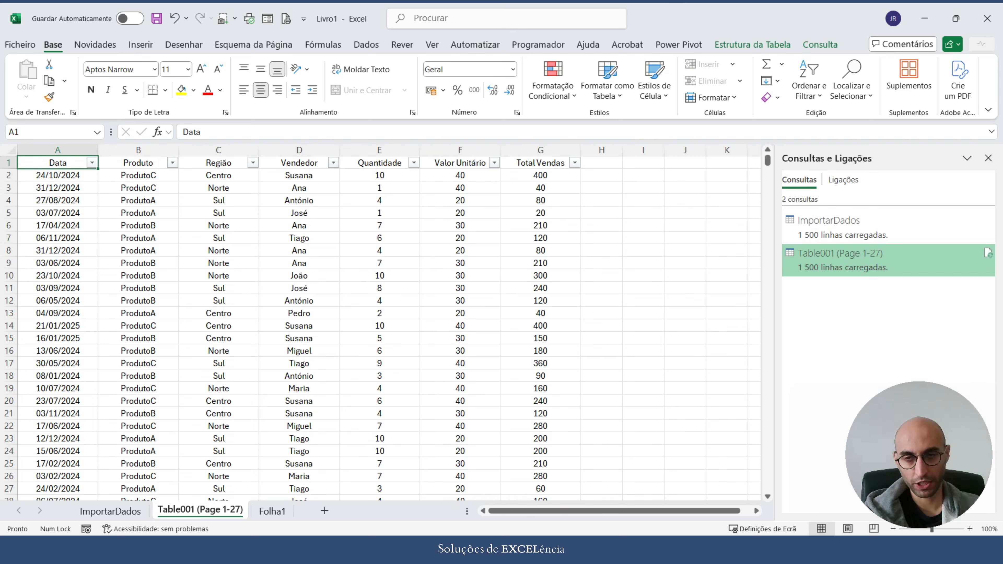
left_click(752, 45)
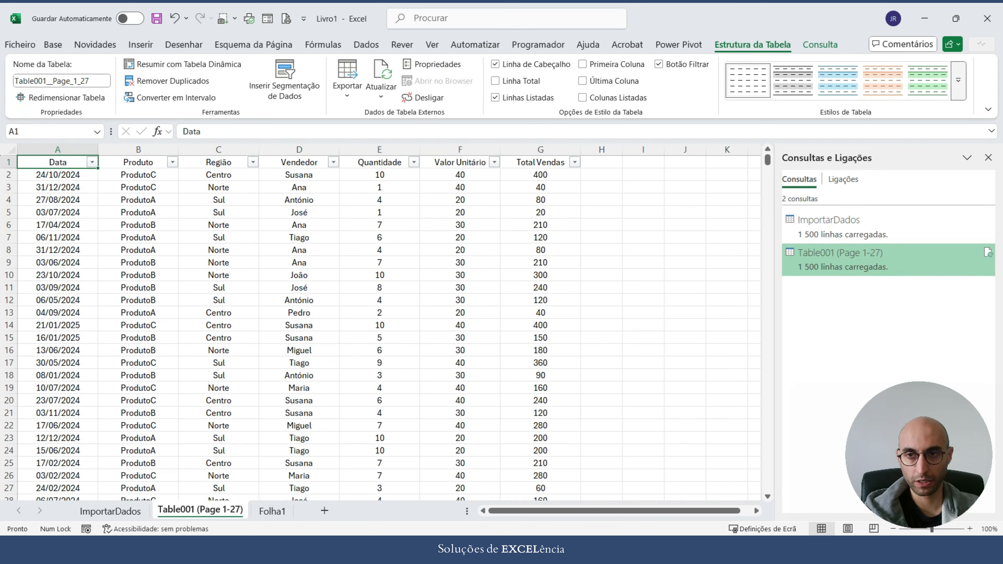
left_click(959, 80)
left_click(741, 263)
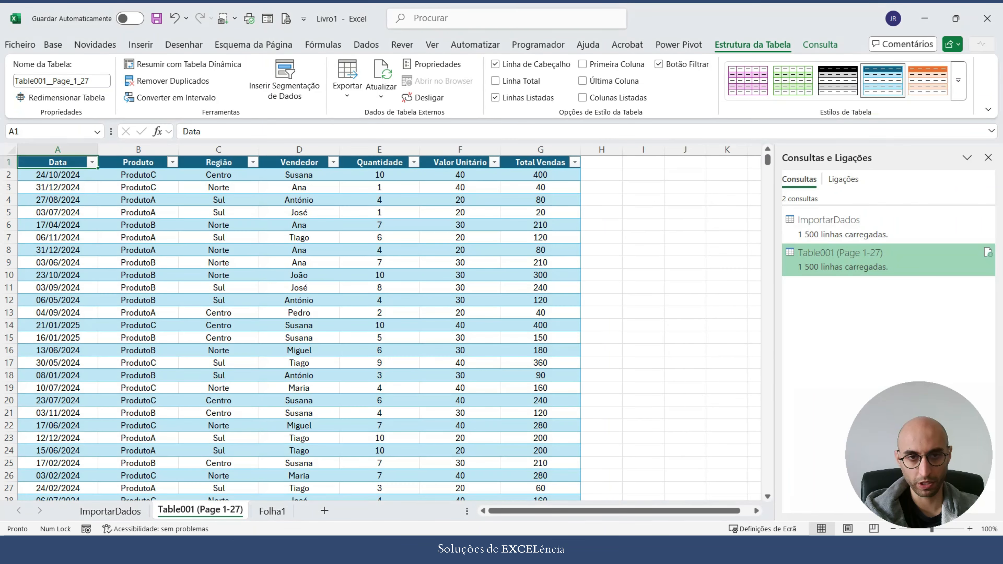
left_click(379, 275)
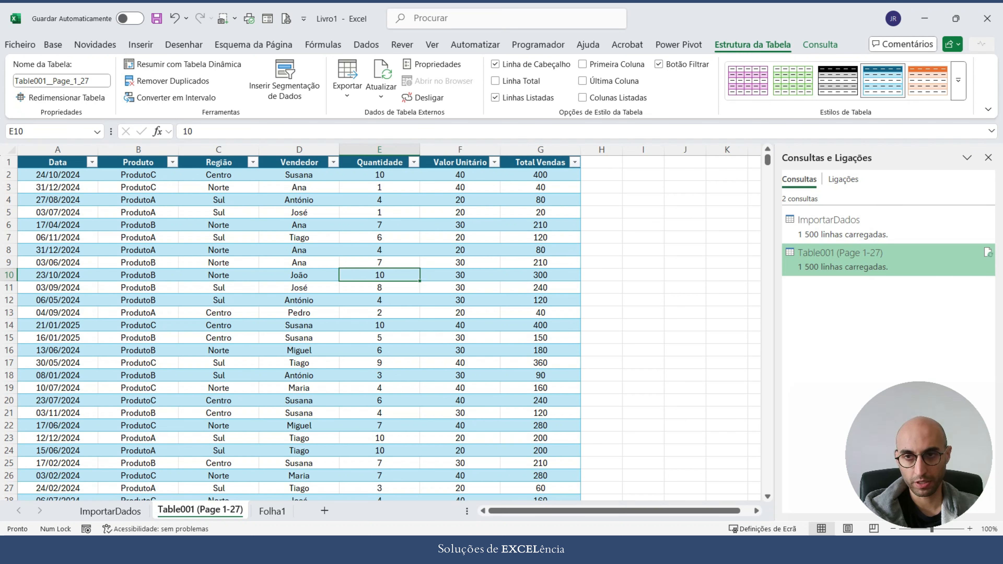
left_click(989, 158)
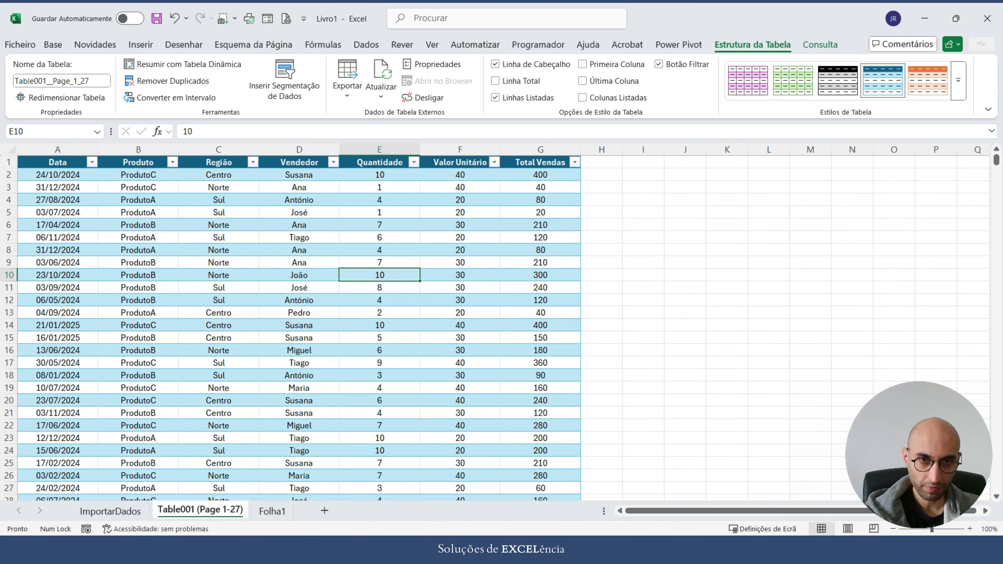
- Format the Quantidade, Valor Unitário and Total Vendas columns as currency (Moeda)
left_click_drag(379, 150, 540, 150)
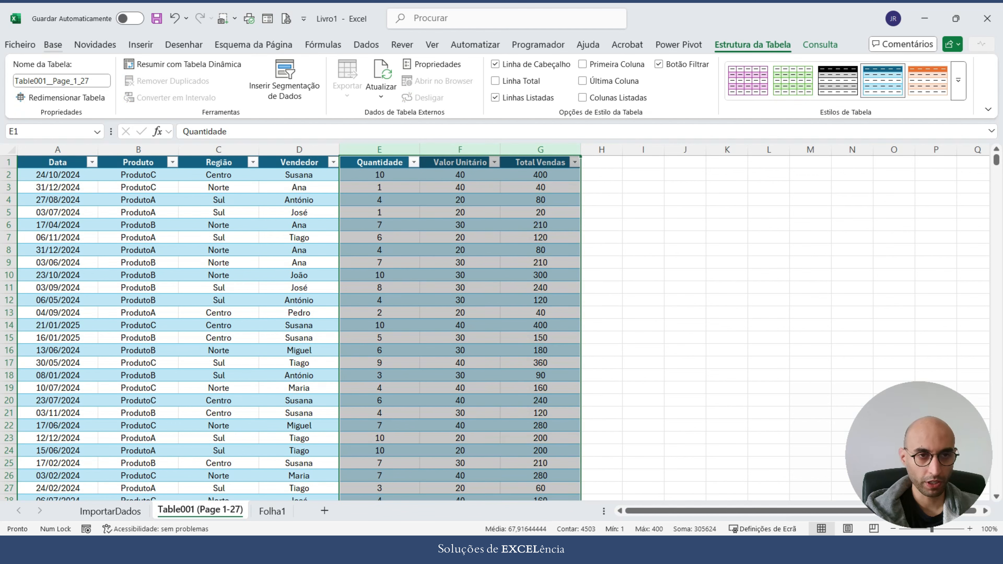
left_click(53, 44)
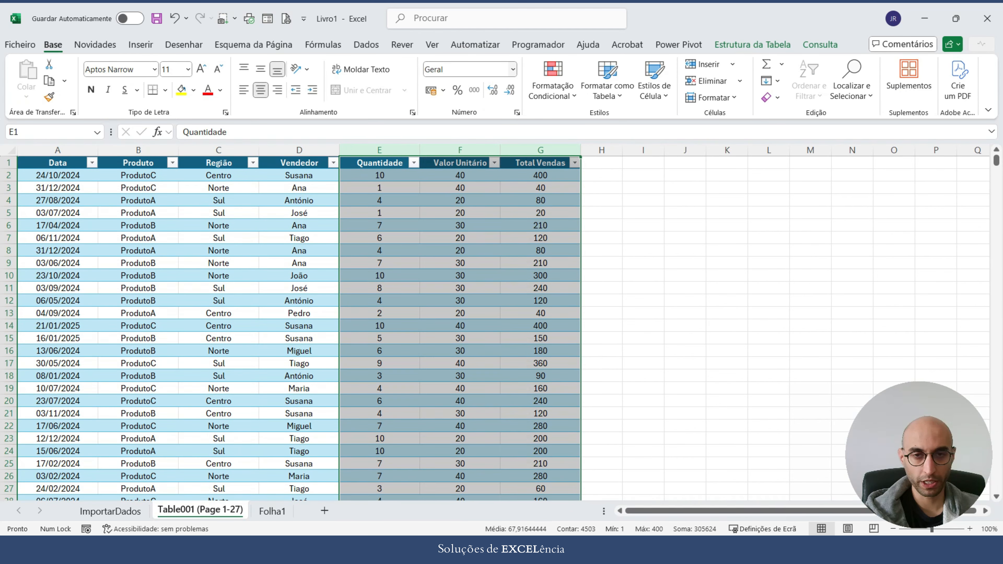
left_click(512, 69)
left_click(490, 157)
left_click(460, 300)
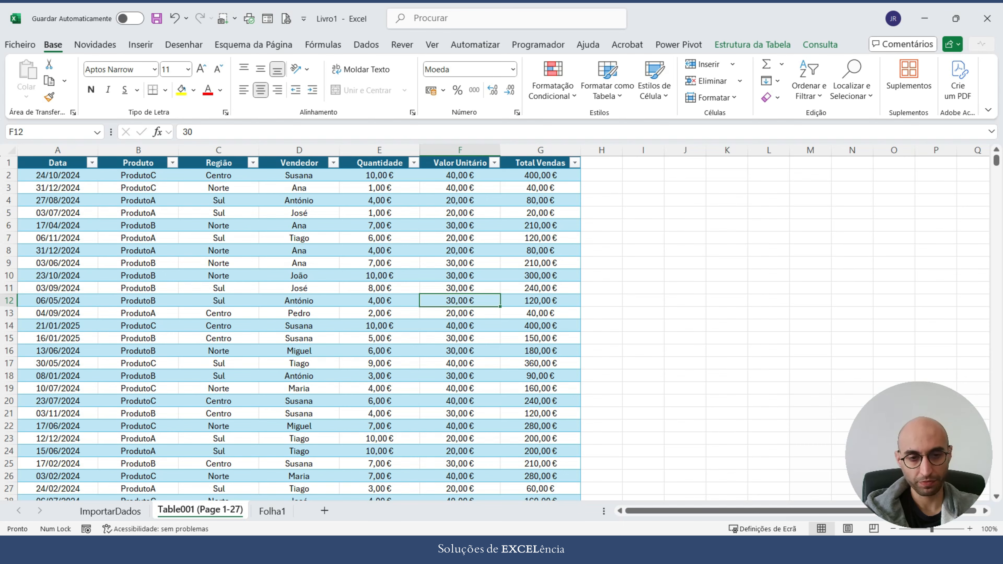
- Go to the Folha1 sheet, switch to the browser and examine the main market indices table on pt.investing.com
key("ctrl+Page_Down")
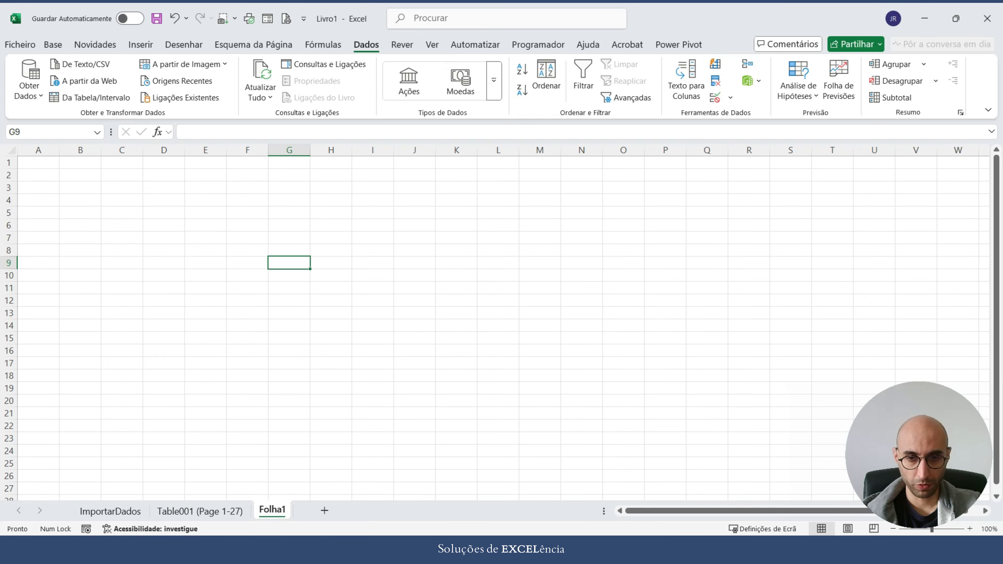
left_click(632, 549)
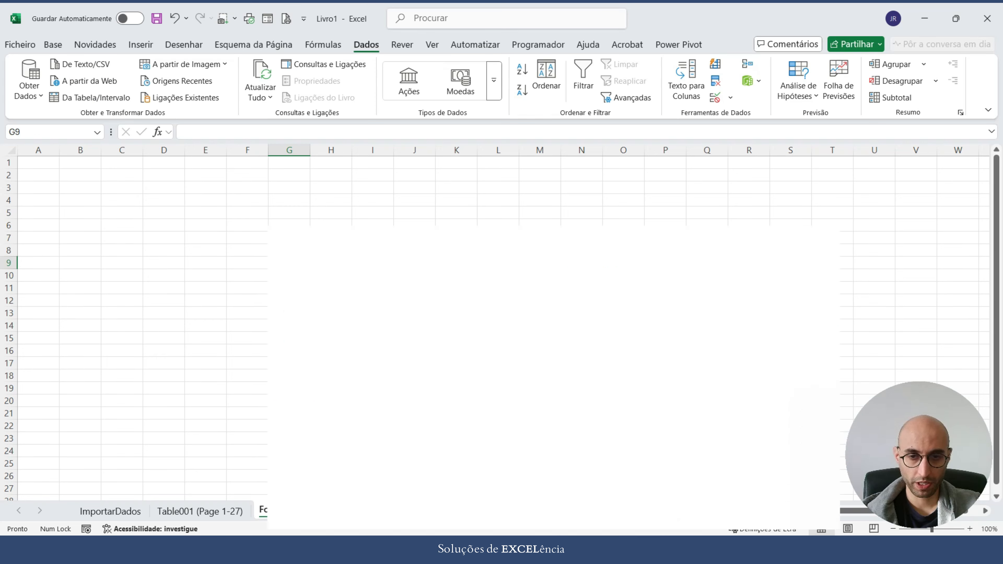
scroll(501, 316, "down", 10)
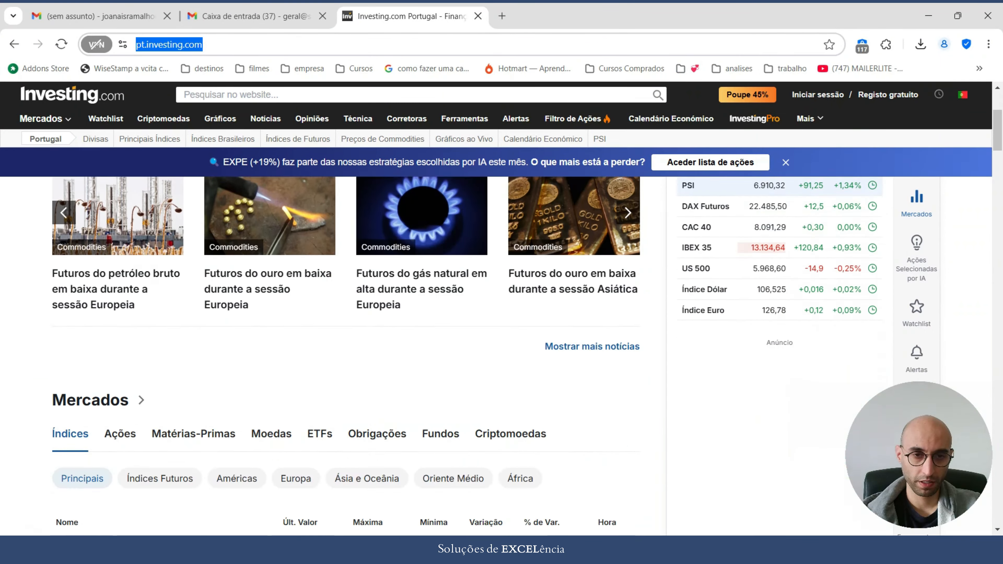
scroll(346, 356, "down", 4)
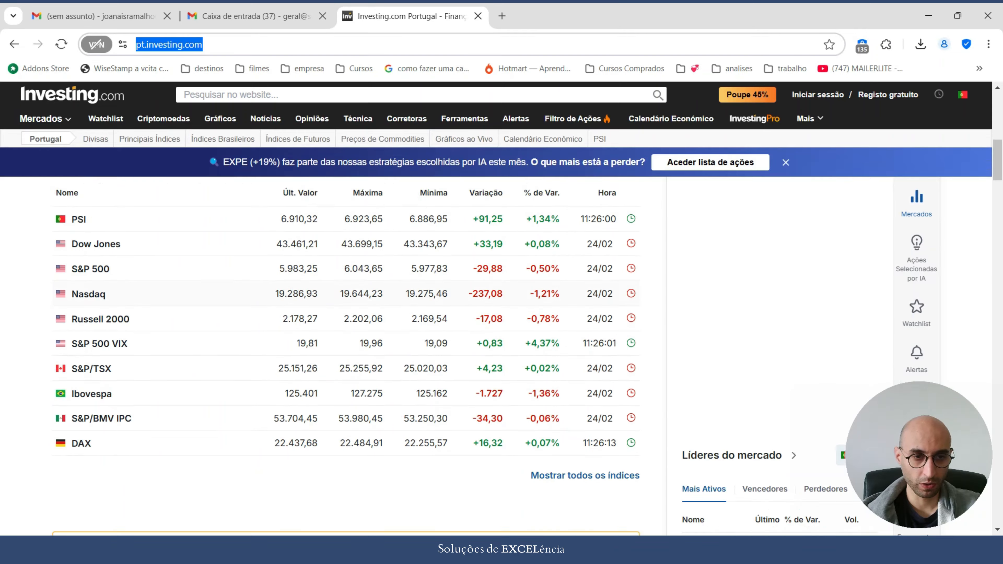
scroll(345, 355, "up", 4)
scroll(346, 316, "up", 8)
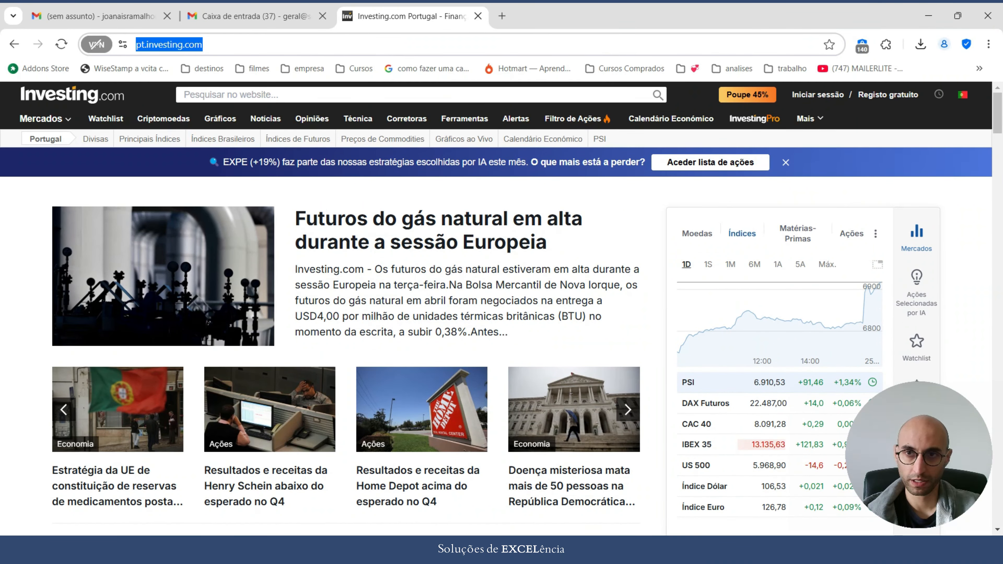
left_click(928, 16)
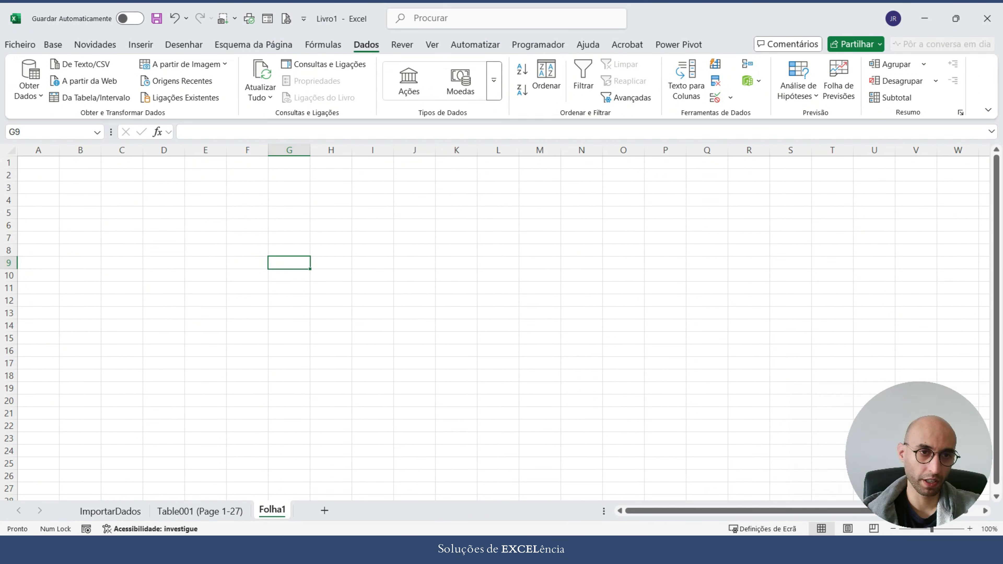
left_click(85, 81)
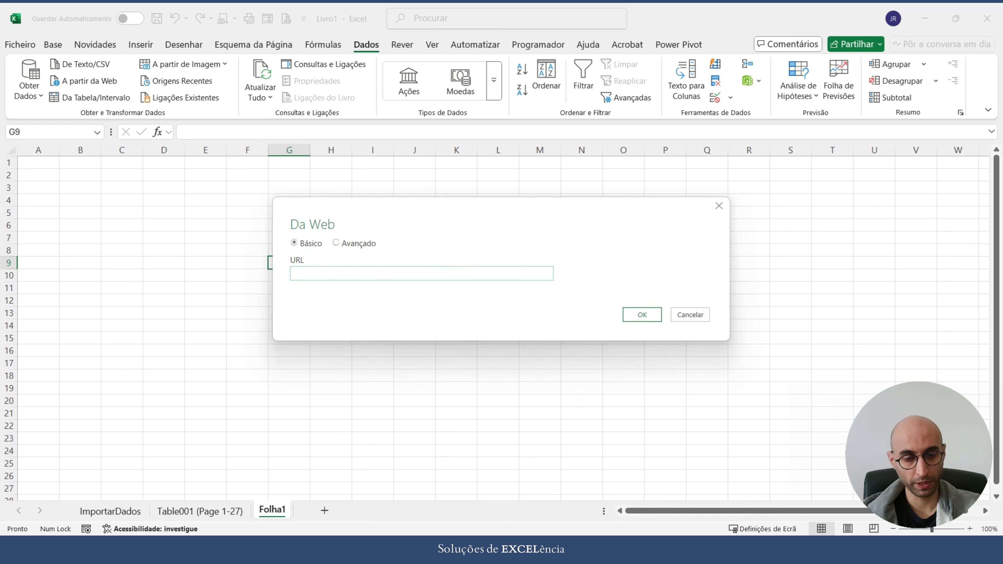
type("https://pt.investing.com/")
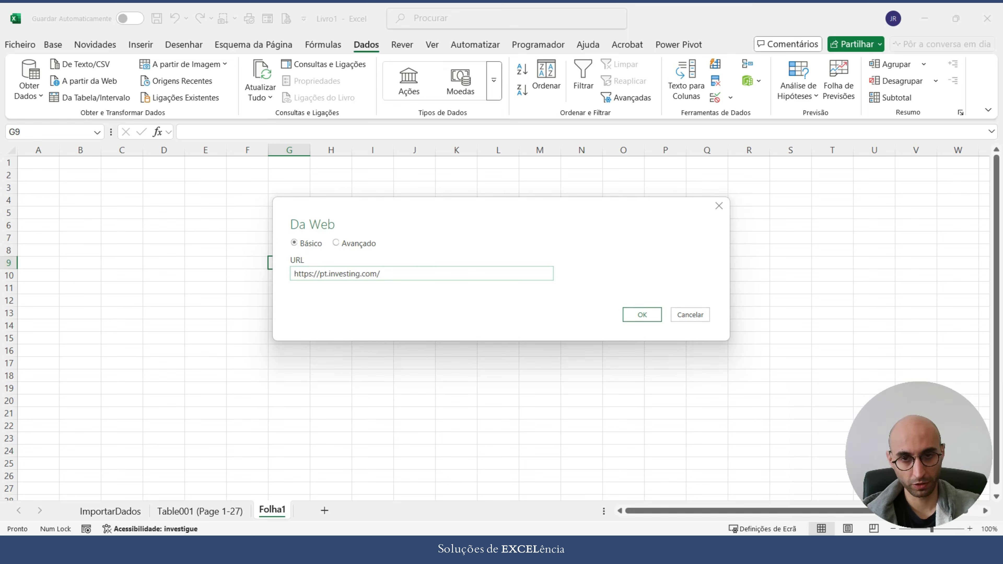
key("Return")
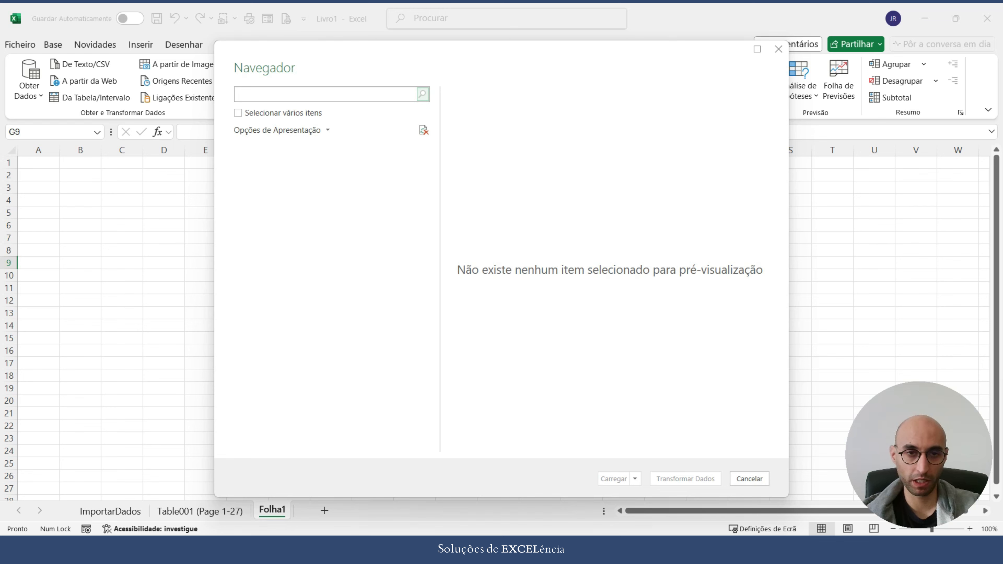
- Preview Tabela 1 and Tabela 2 from the website and load Tabela 1 into the workbook
left_click(281, 166)
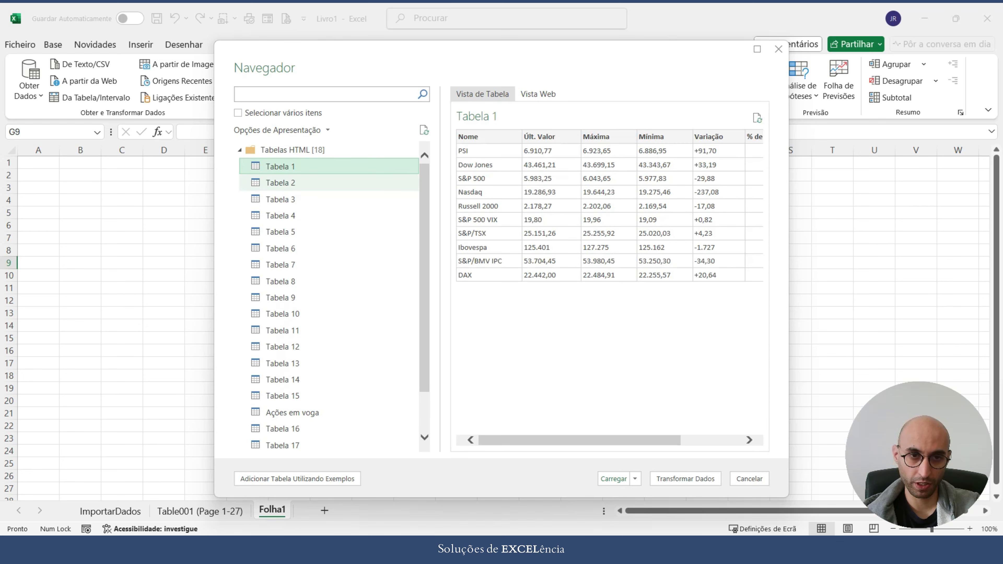
left_click(280, 182)
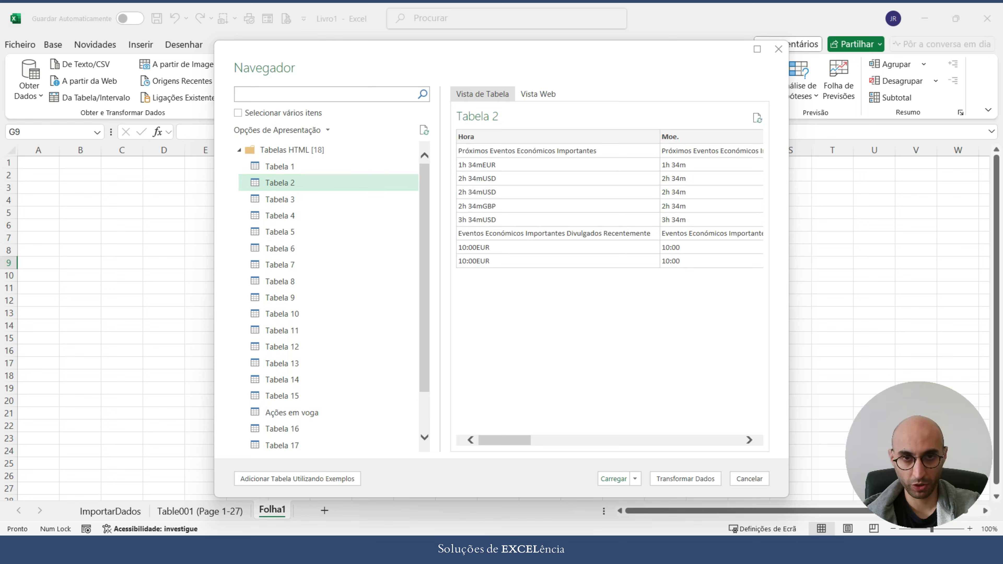
mouse_move(504, 440)
left_mouse_down()
mouse_move(578, 440)
mouse_move(504, 440)
left_mouse_up()
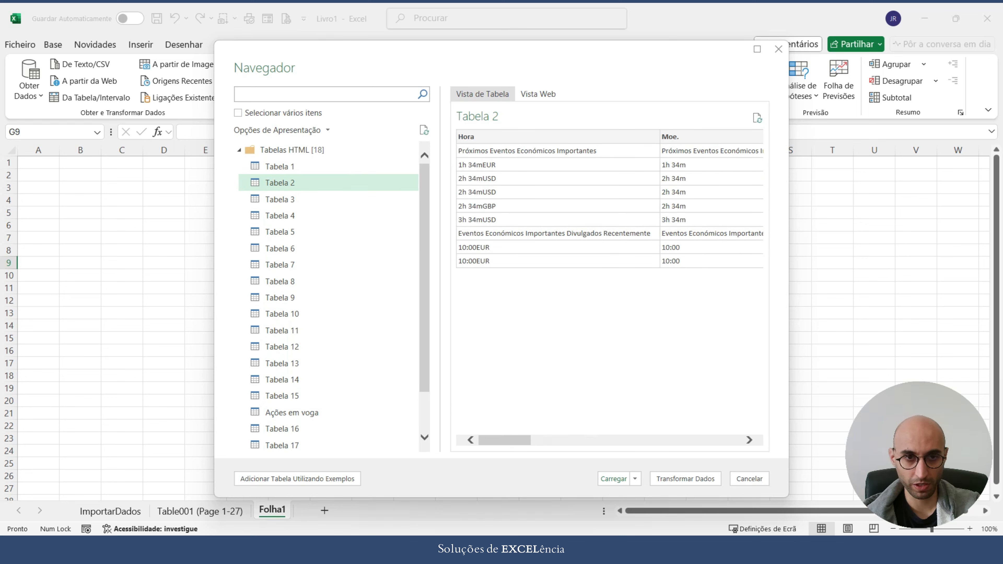
left_click(279, 166)
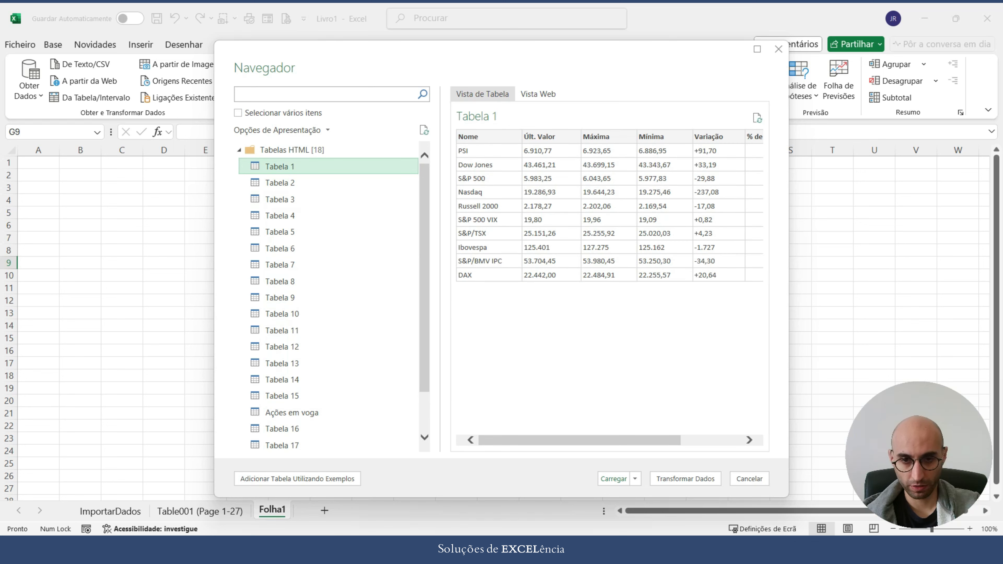
left_click(613, 479)
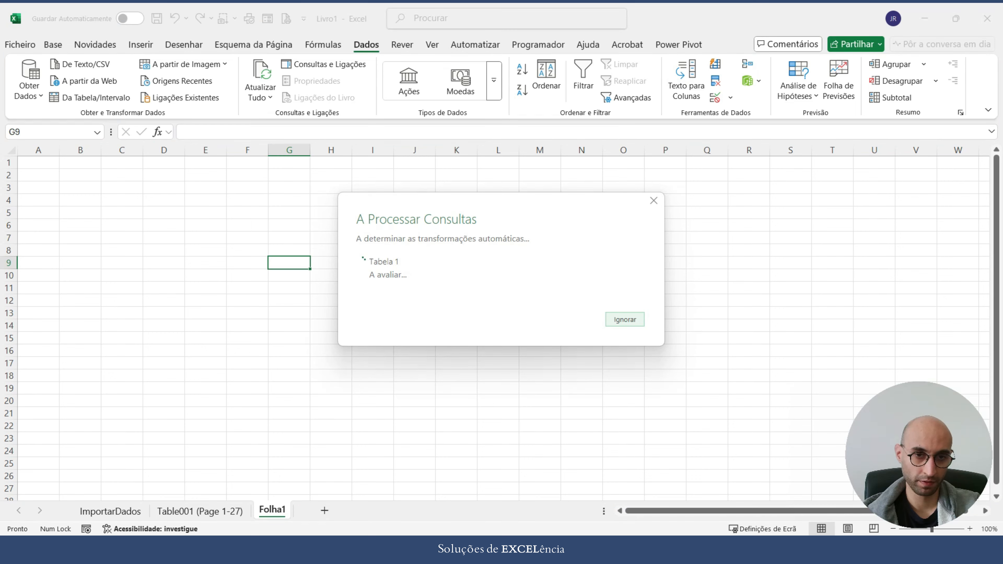
- Widen columns A to G of the imported web table evenly and apply the dark blue medium table style with light blue banded rows
left_click_drag(45, 150, 385, 149)
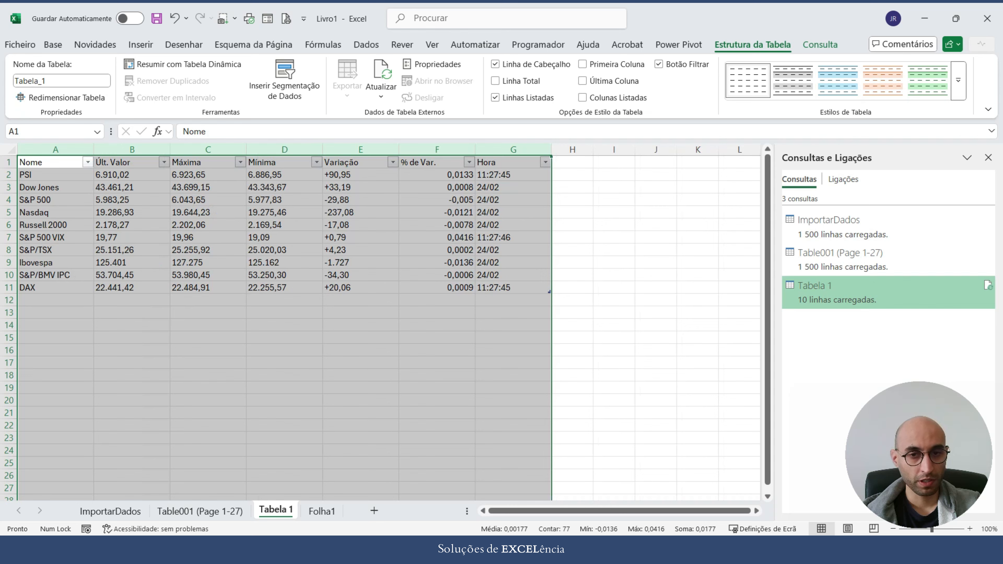
left_click(284, 237)
left_click(360, 263)
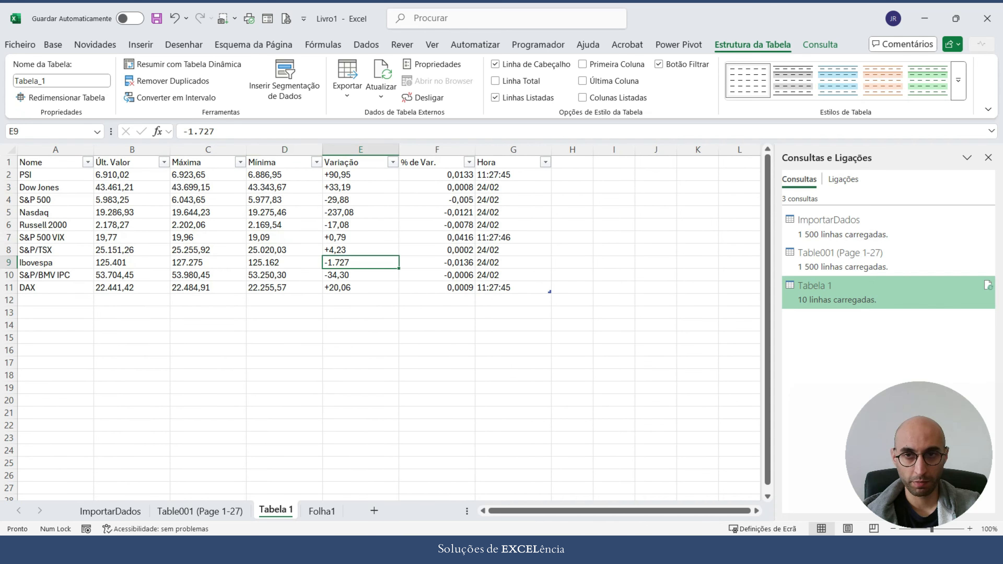
left_click(958, 81)
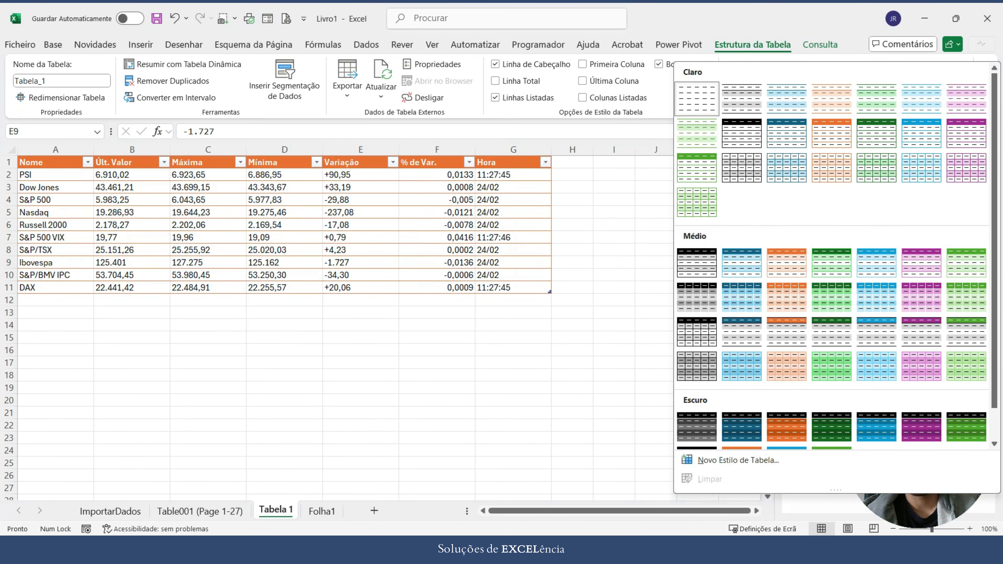
left_click(741, 263)
left_click(361, 325)
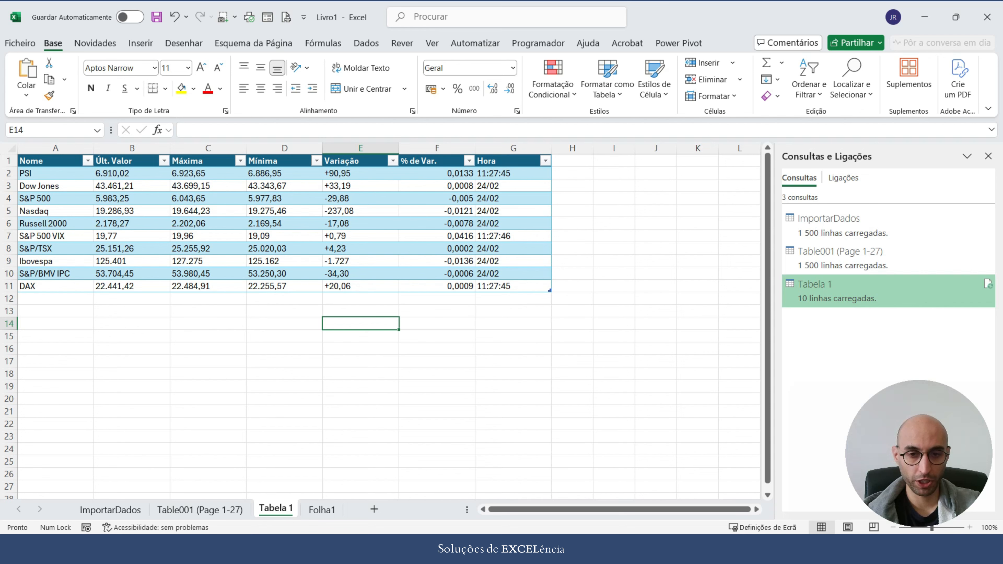
- Refresh the Tabela 1 data from its web source and check the Últ. Valor of PSI
mouse_move(632, 546)
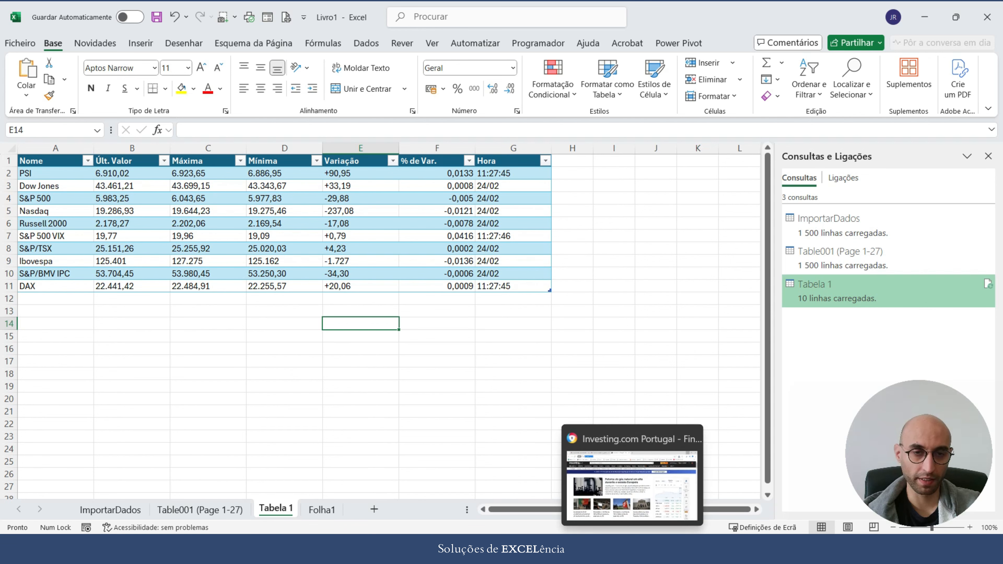
left_click(132, 211)
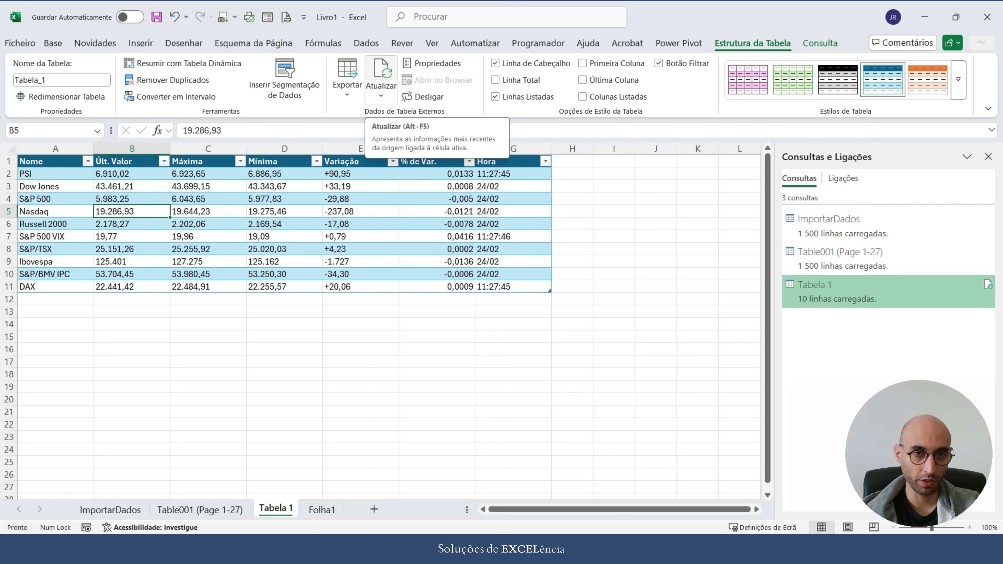
left_click(381, 74)
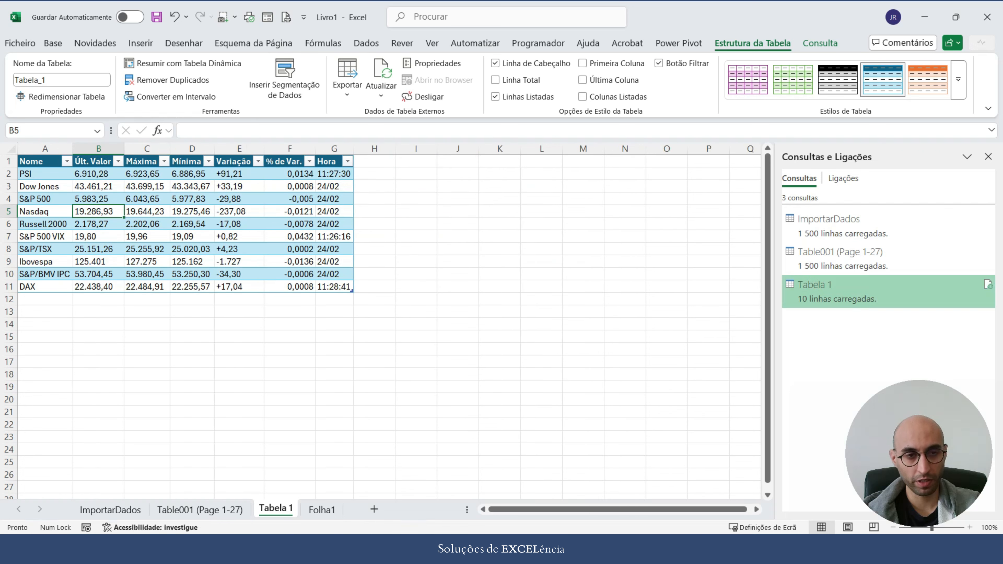
left_click(98, 174)
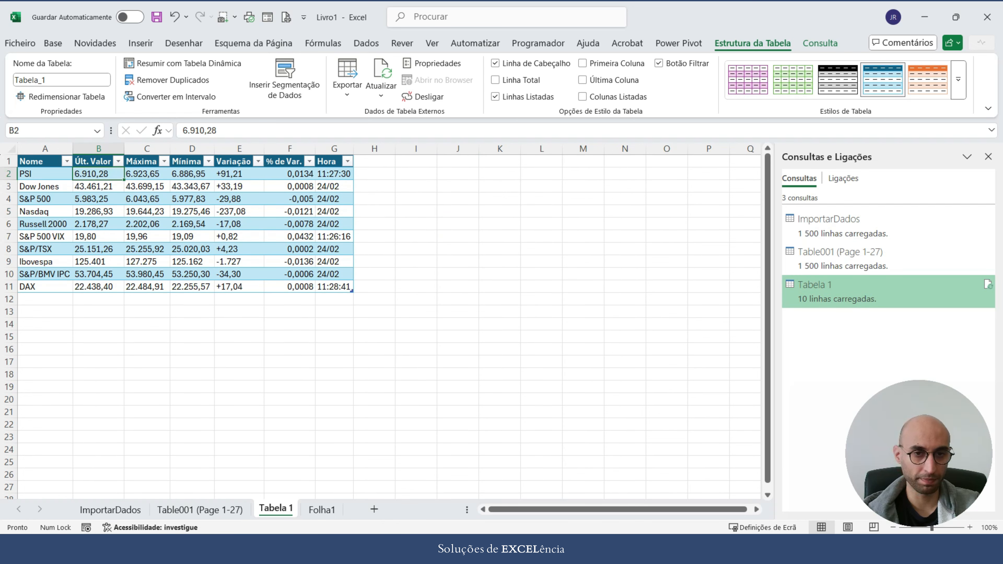
- Switch to the browser and examine the Índices table in the Mercados section of pt.investing.com to compare it with the imported values
left_click(98, 199)
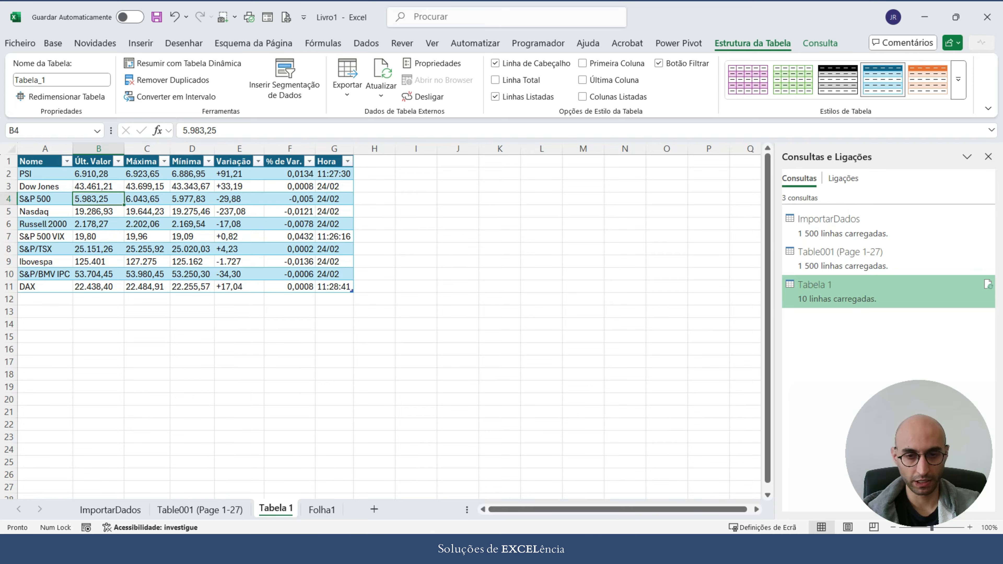
key("alt+Tab")
scroll(346, 300, "down", 5)
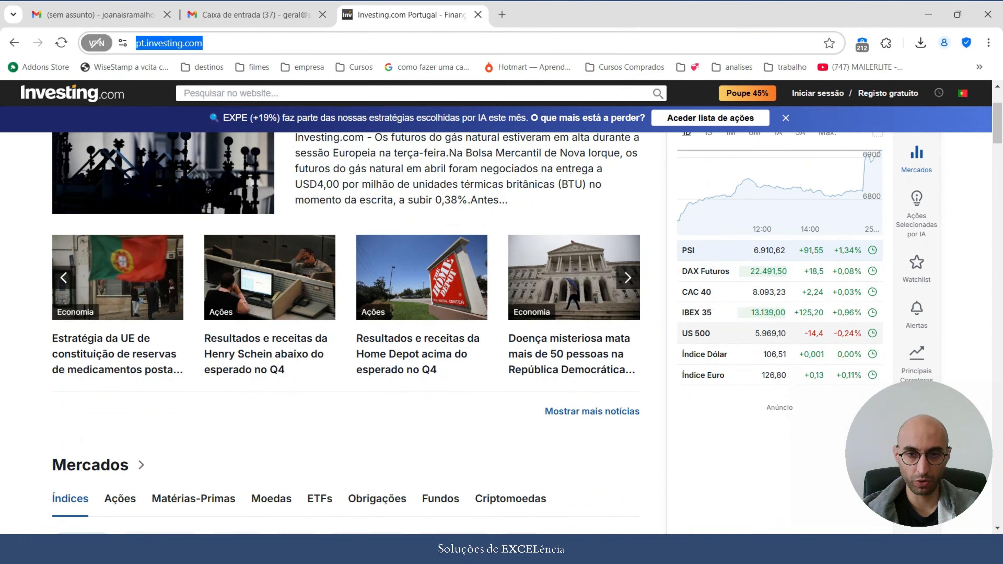
scroll(346, 332, "down", 10)
scroll(346, 332, "up", 3)
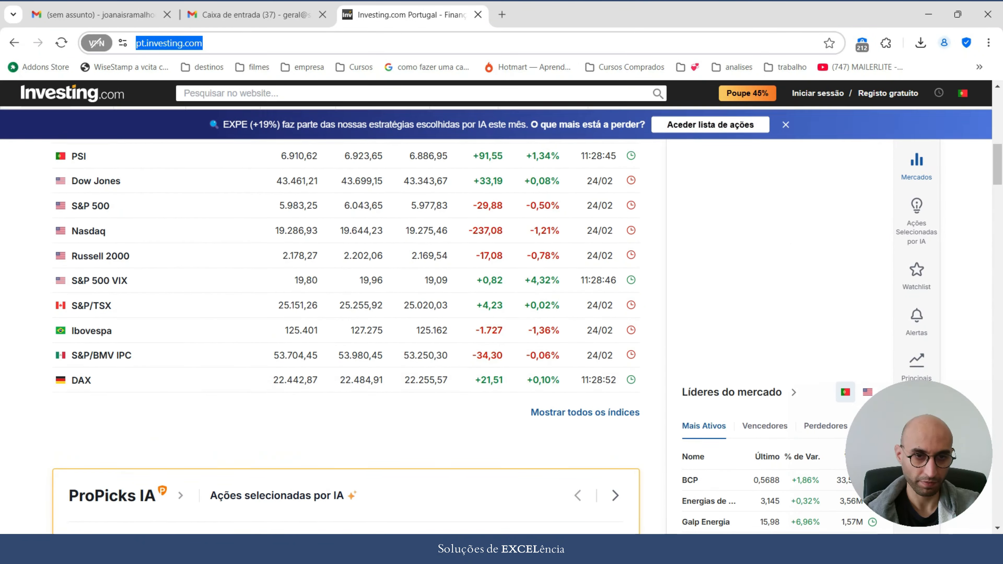
scroll(346, 316, "up", 2)
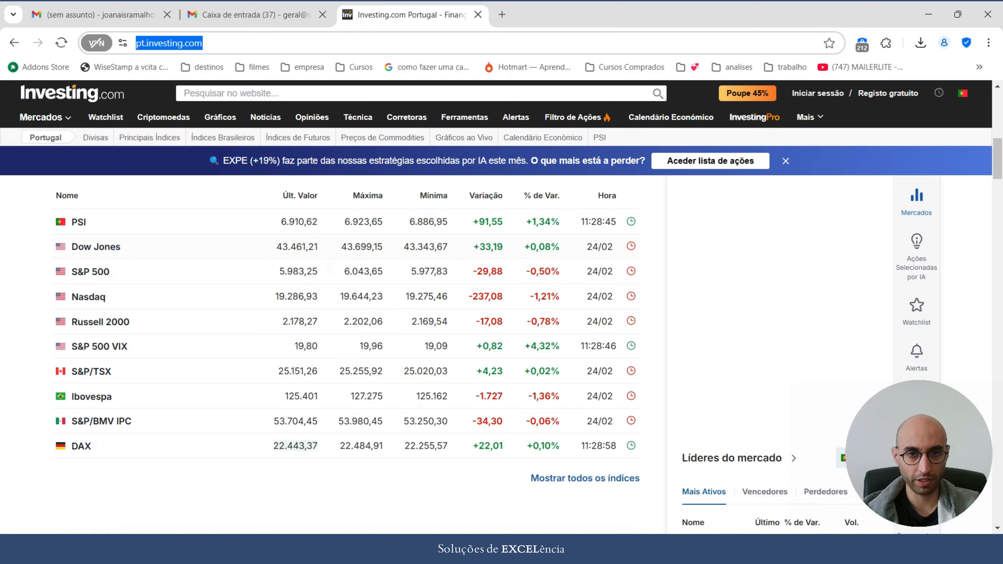
- Return to the Livro1 workbook in Excel, refresh Tabela 1 from its web source and check the Últ. Valor of DAX
left_click(660, 555)
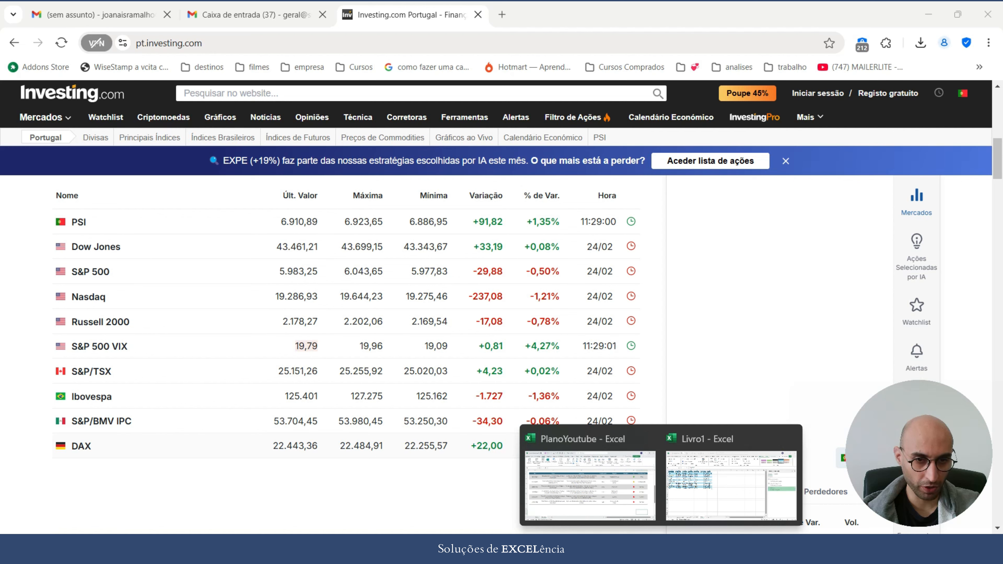
left_click(731, 482)
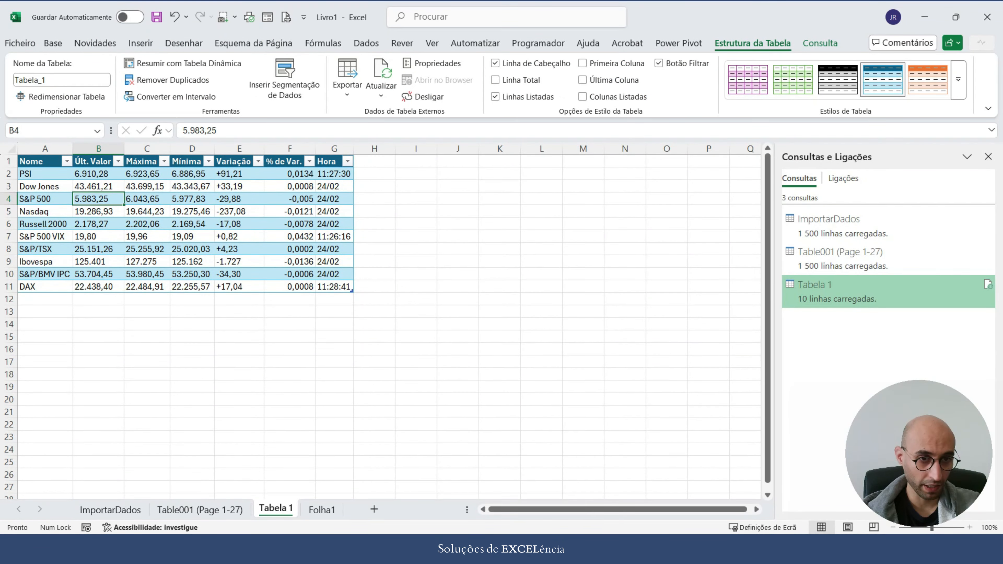
left_click(192, 211)
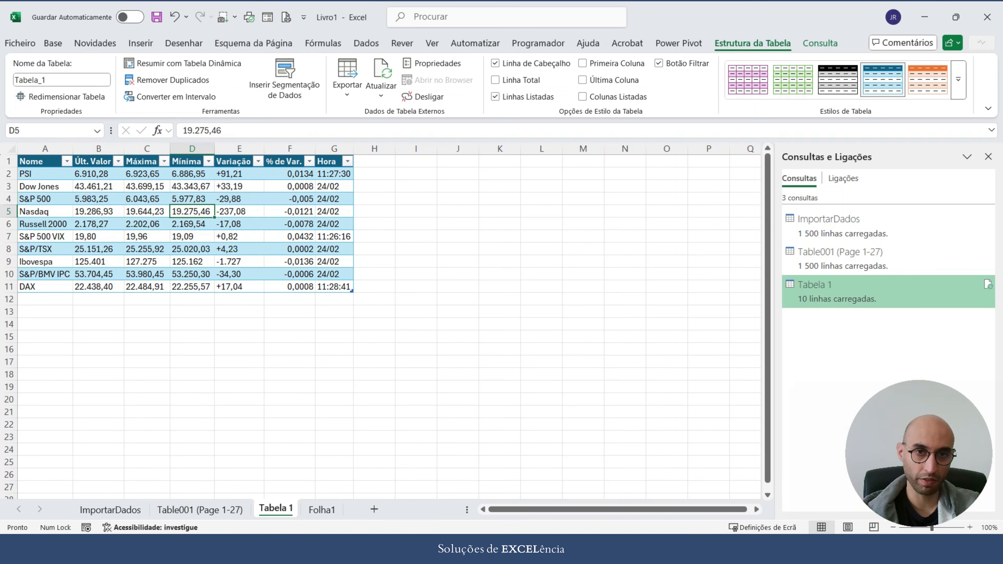
left_click(381, 73)
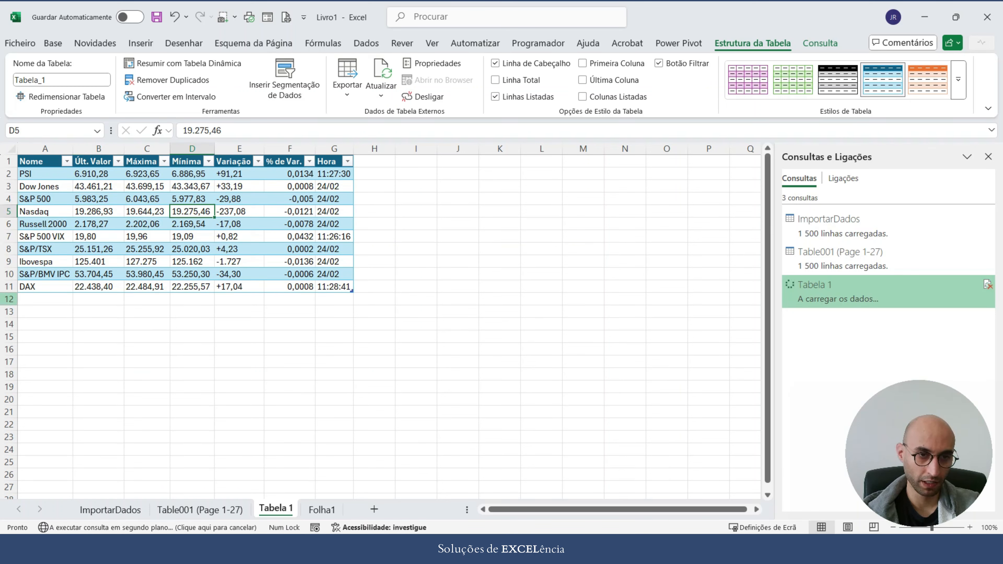
left_click(9, 286)
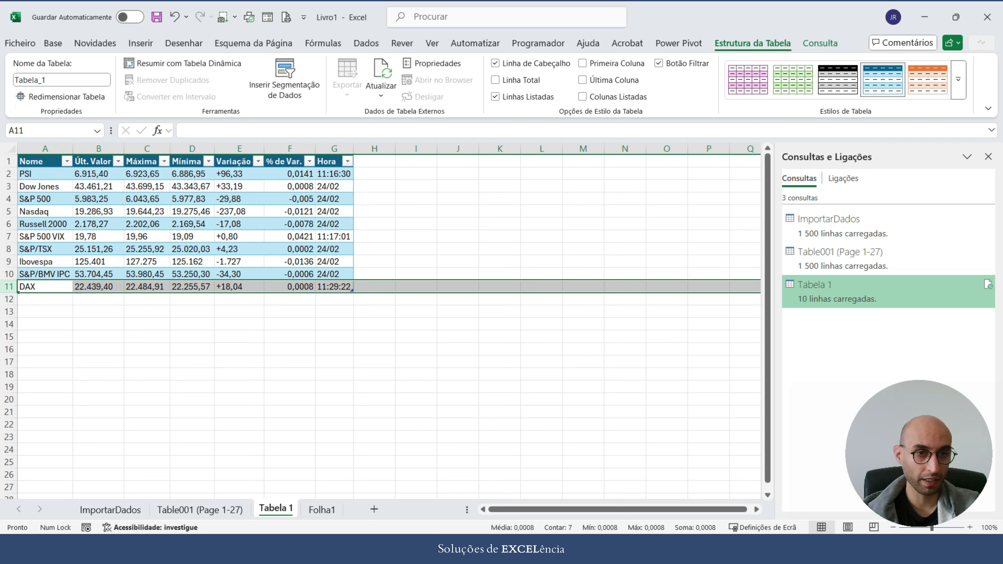
left_click(98, 287)
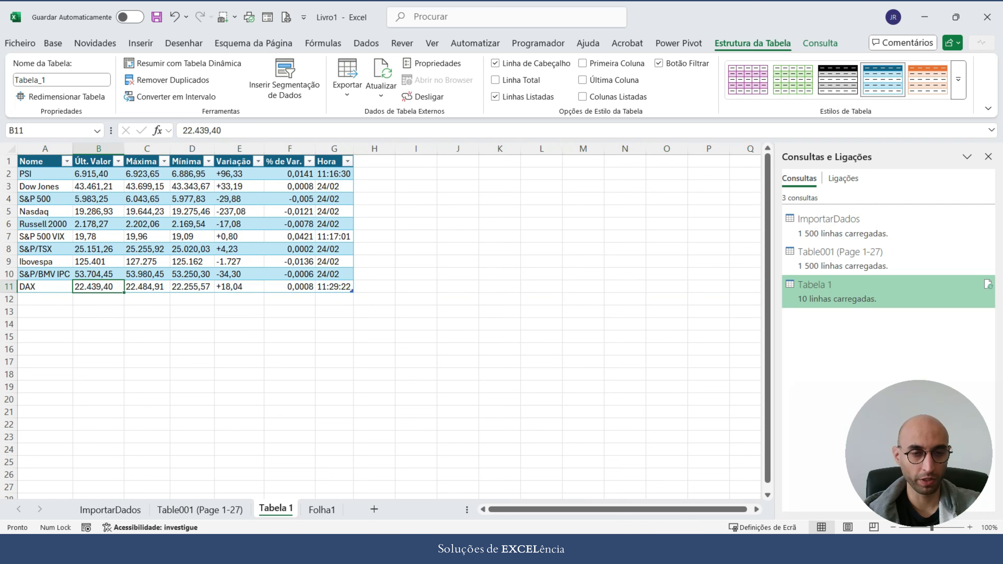
left_click(239, 349)
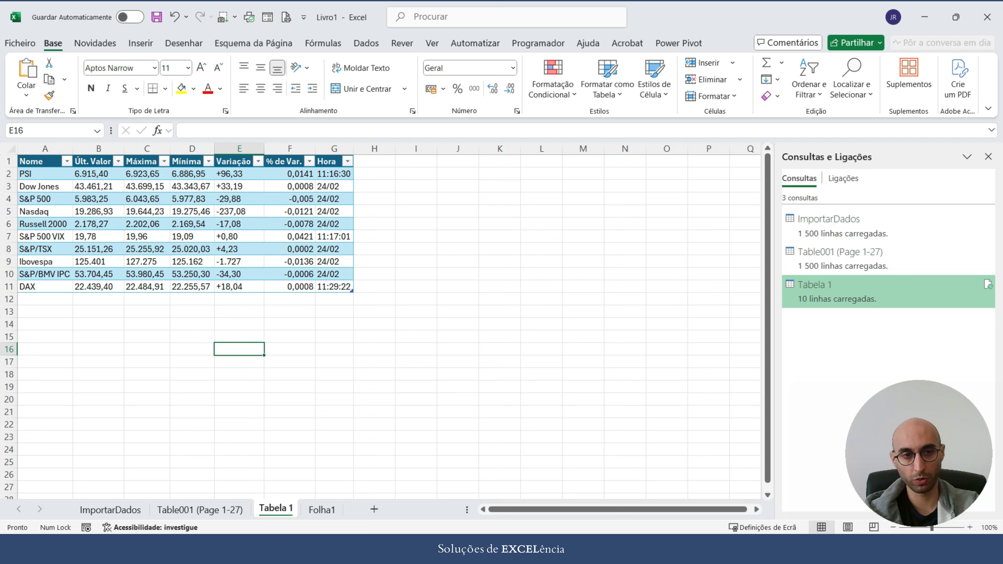
left_click(146, 199)
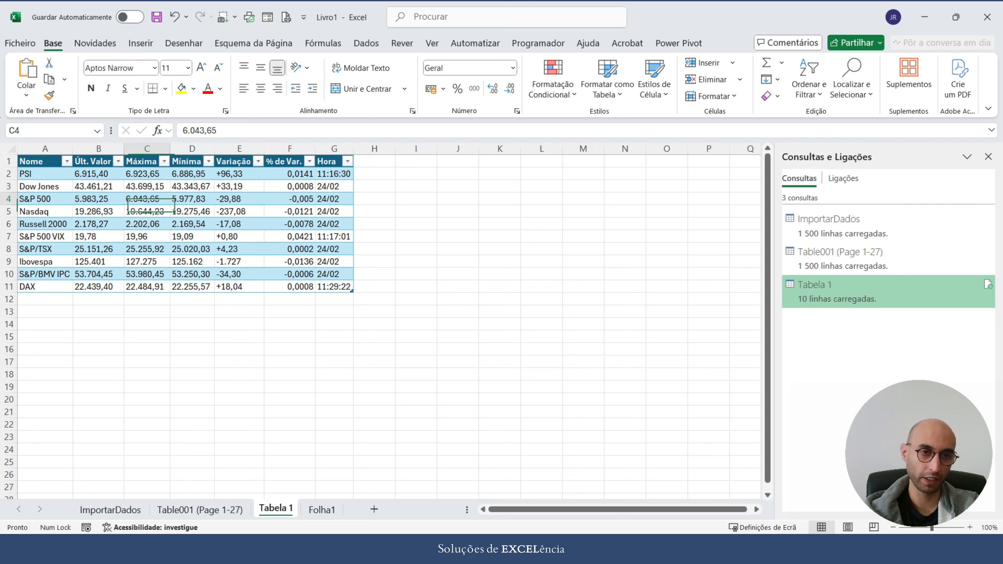